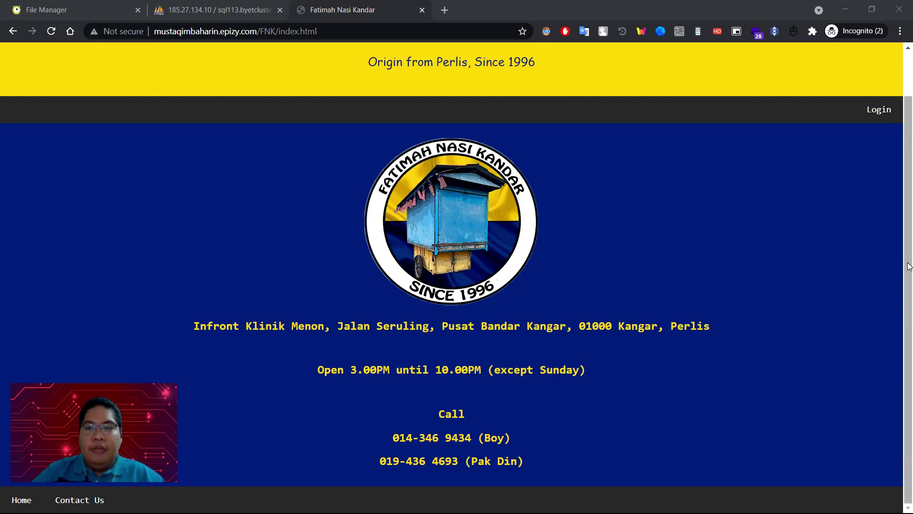
Go from the home page through the login page to the empty registration form
drag(910, 267, 902, 247)
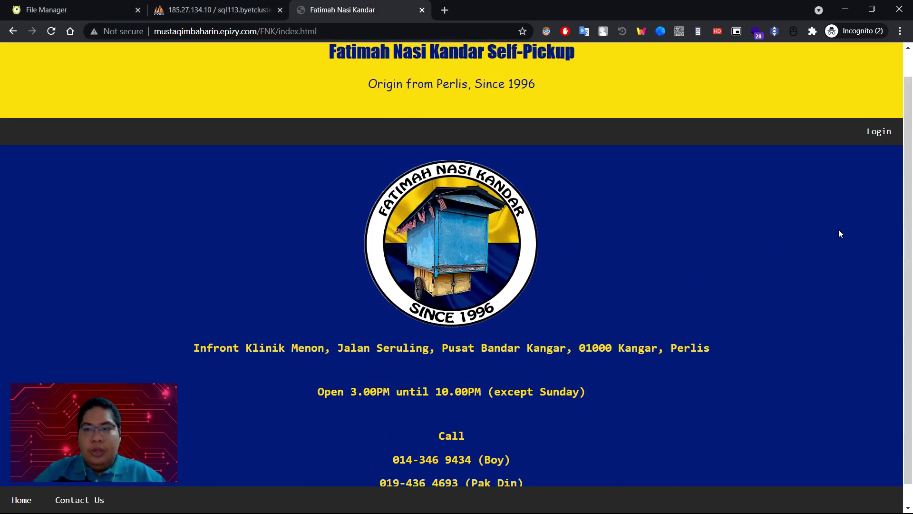
drag(908, 266, 908, 251)
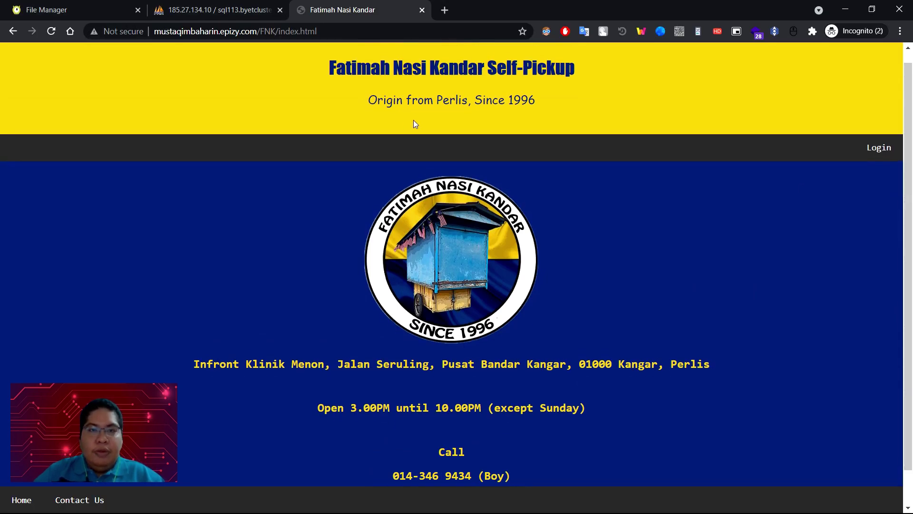
scroll(415, 124, down, 1)
scroll(286, 71, up, 1)
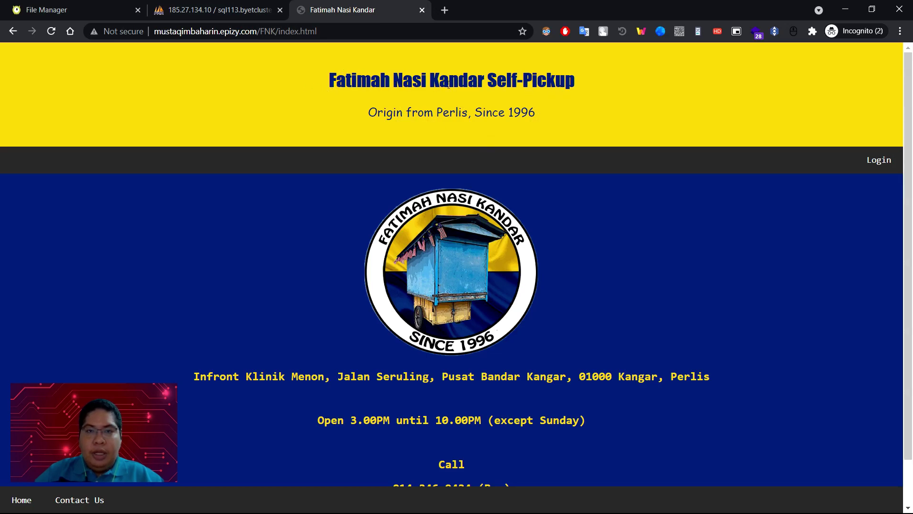
scroll(626, 117, down, 1)
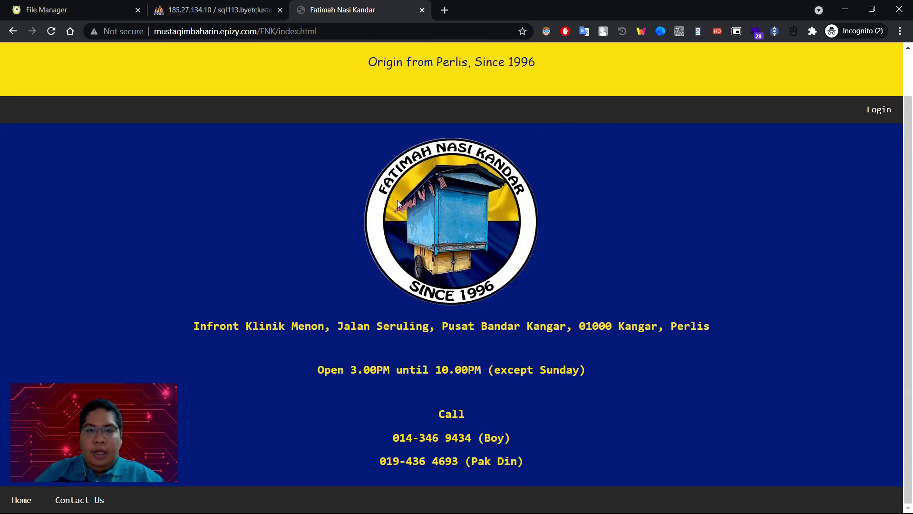
scroll(441, 257, up, 1)
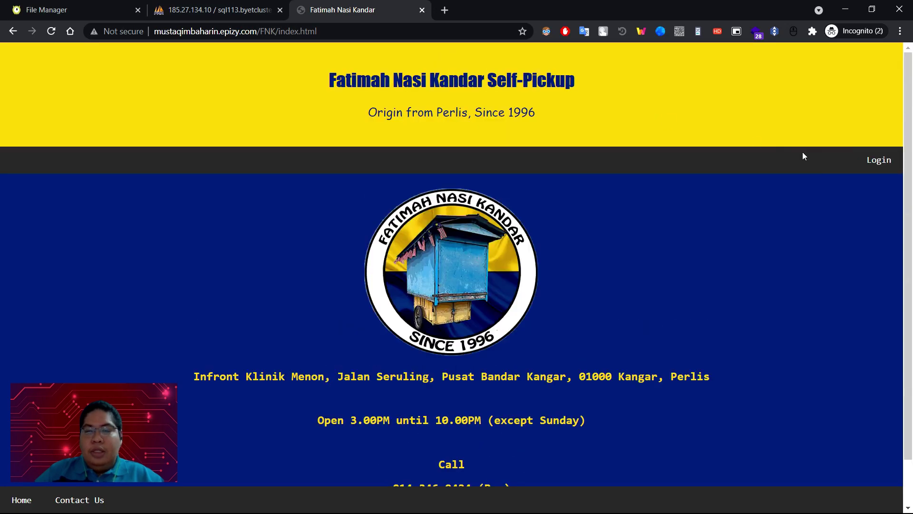
click(870, 166)
scroll(460, 373, down, 1)
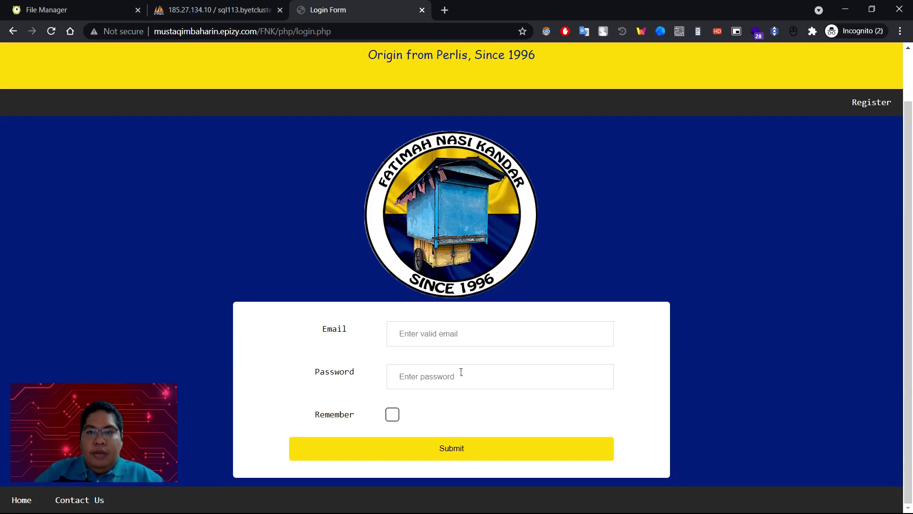
scroll(455, 267, up, 1)
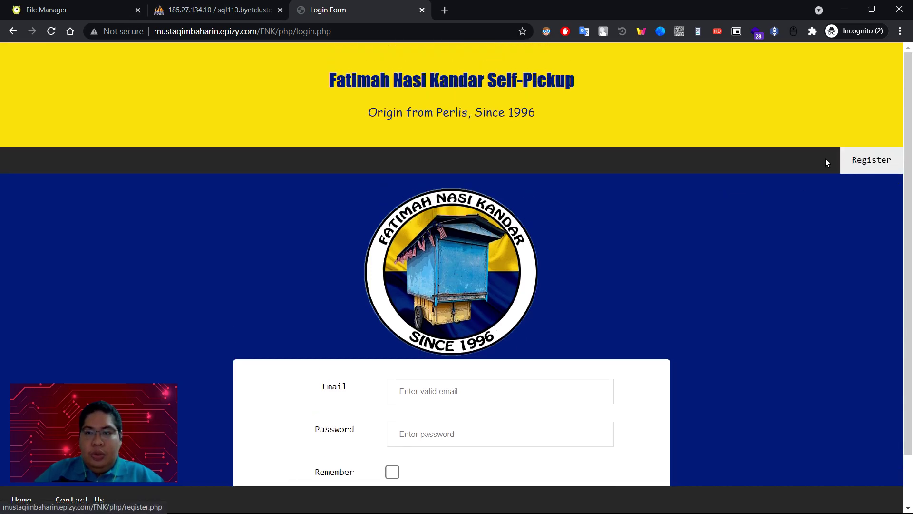
click(863, 166)
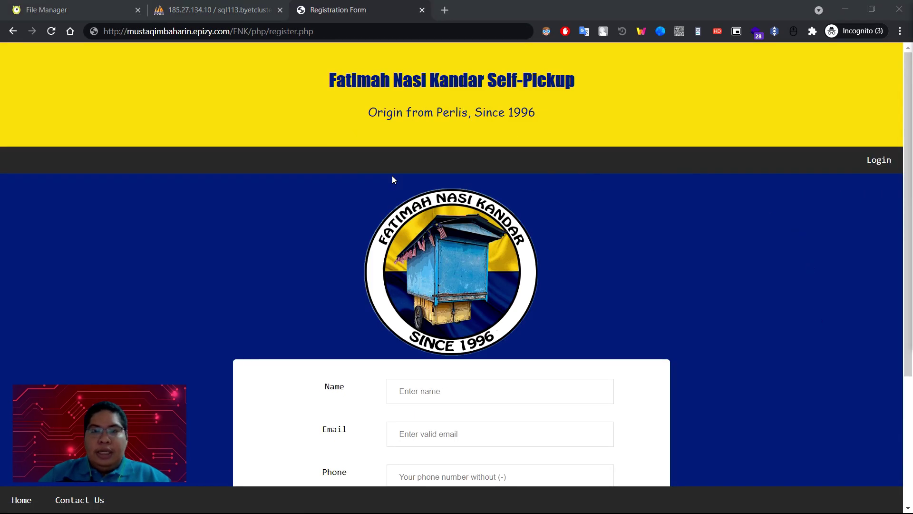
Fill in the new user's name, e-mail address and phone number
scroll(424, 351, down, 4)
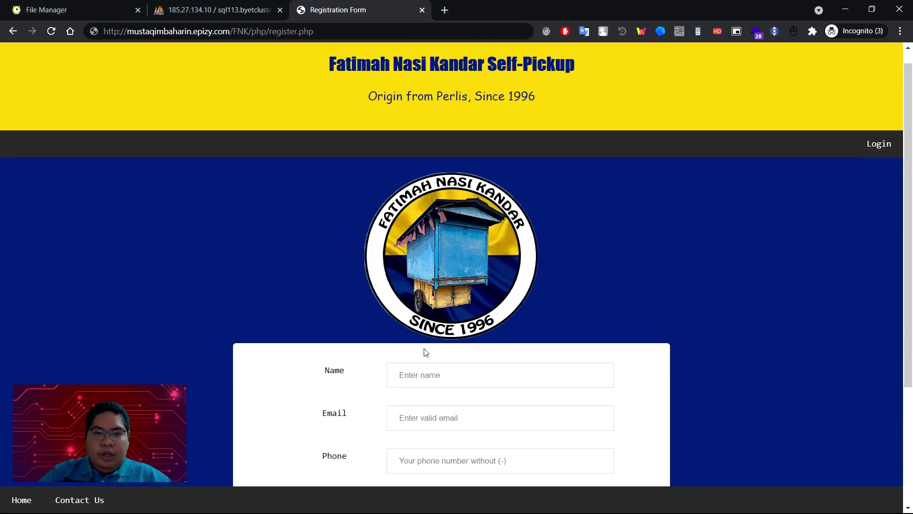
click(450, 216)
text(Mus)
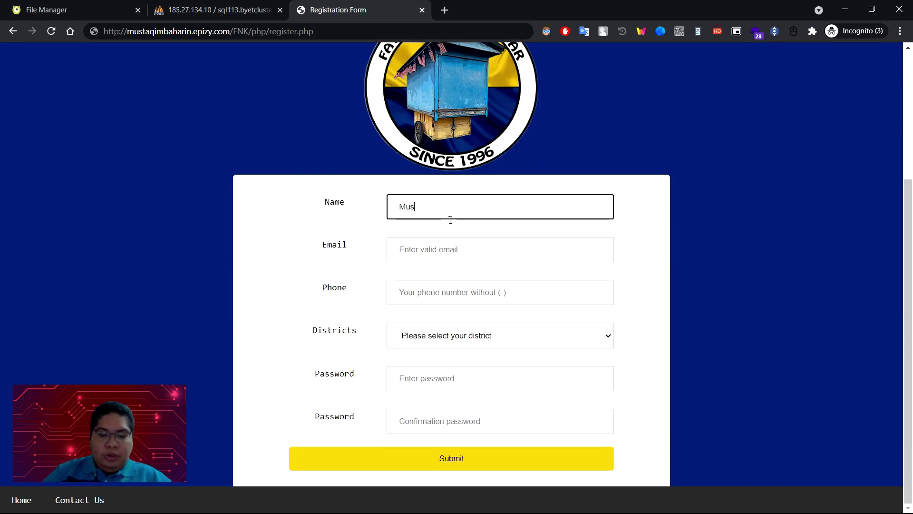
text(taqim)
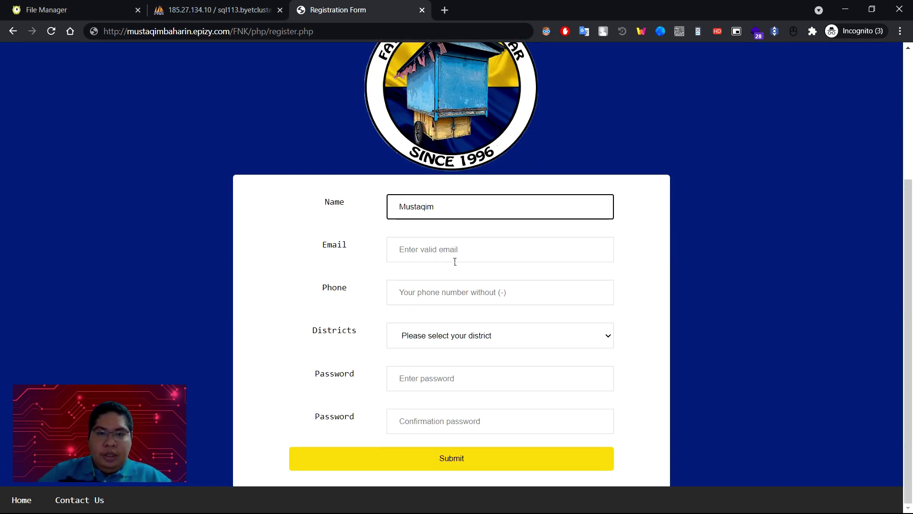
click(455, 262)
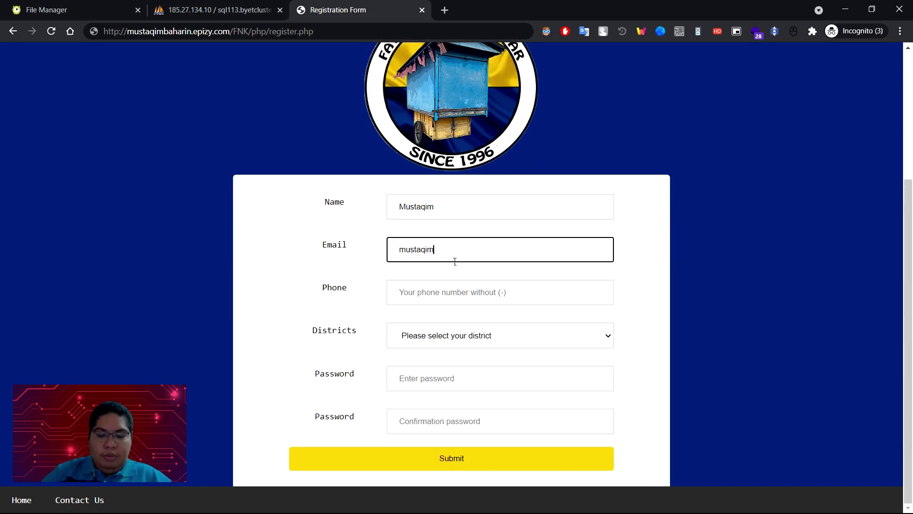
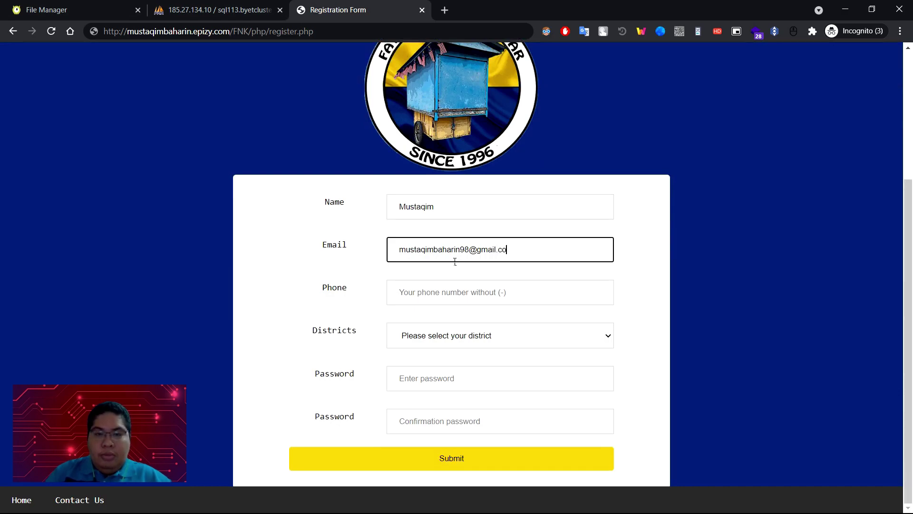
click(435, 299)
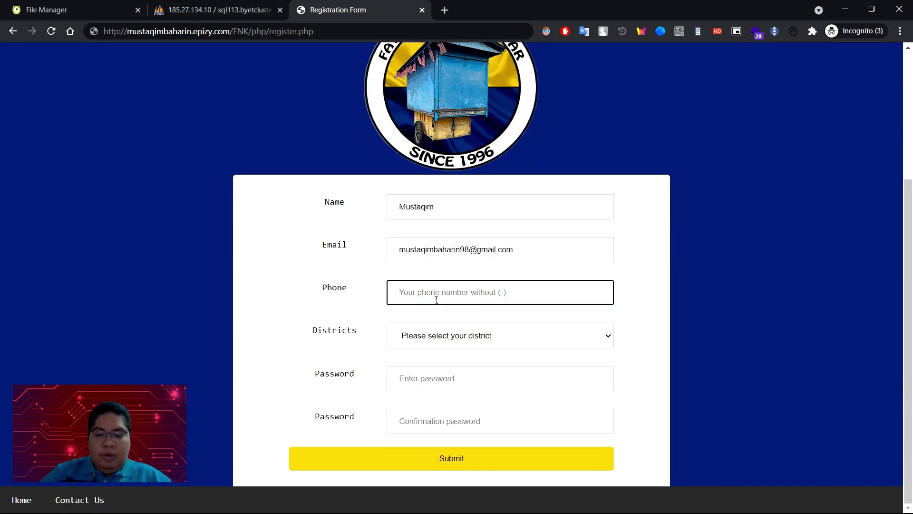
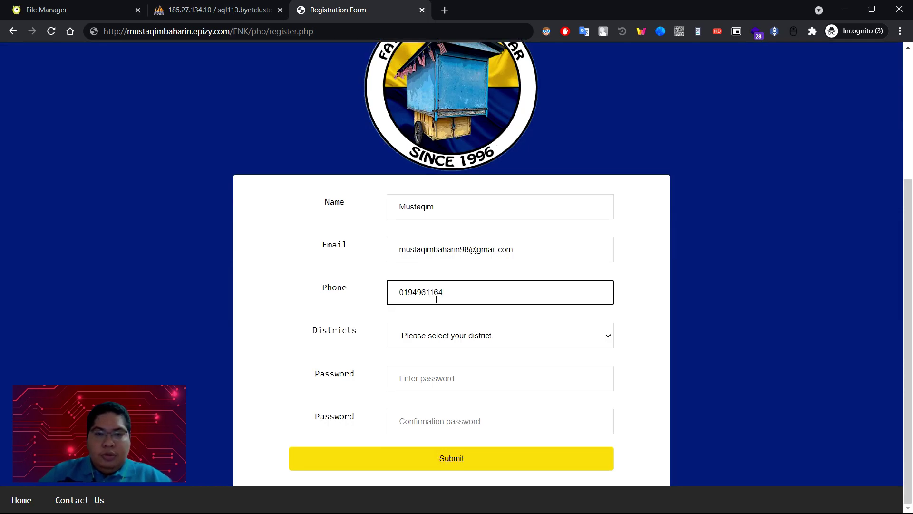
Choose district Arau, enter and confirm the account password, and submit the registration
click(456, 333)
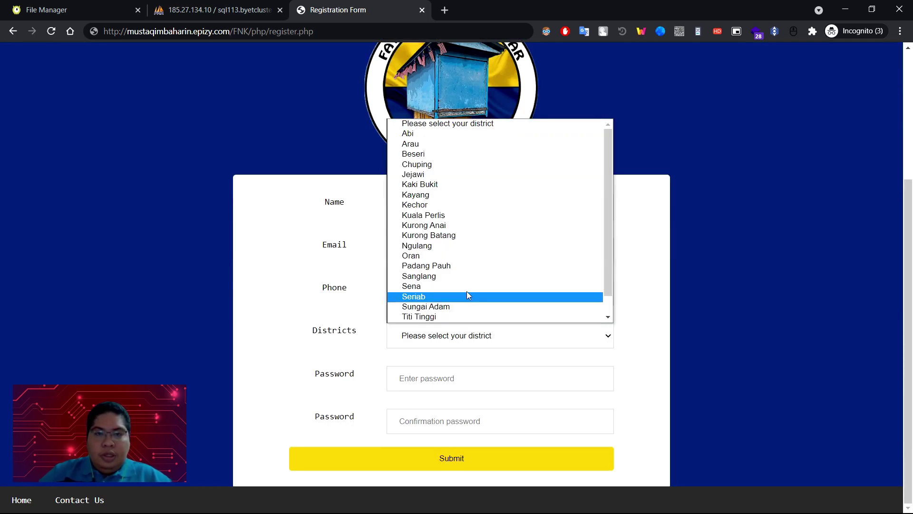
click(433, 144)
click(450, 383)
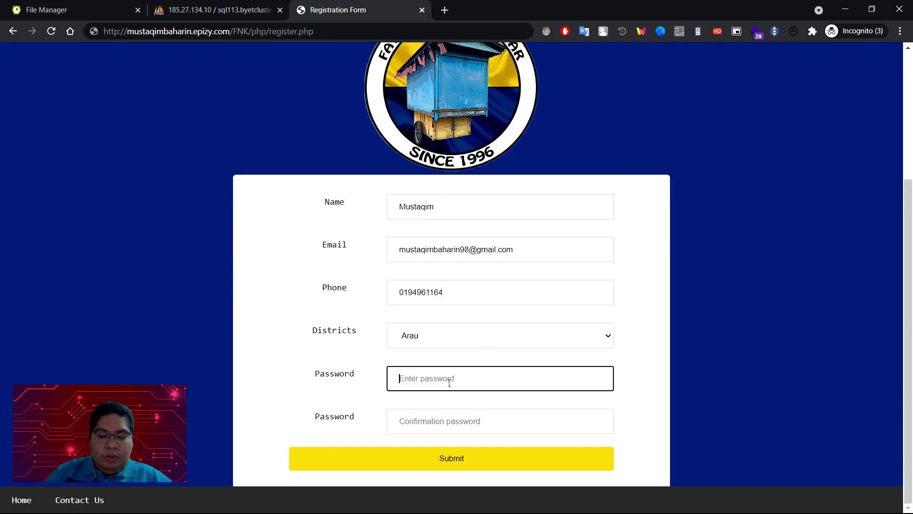
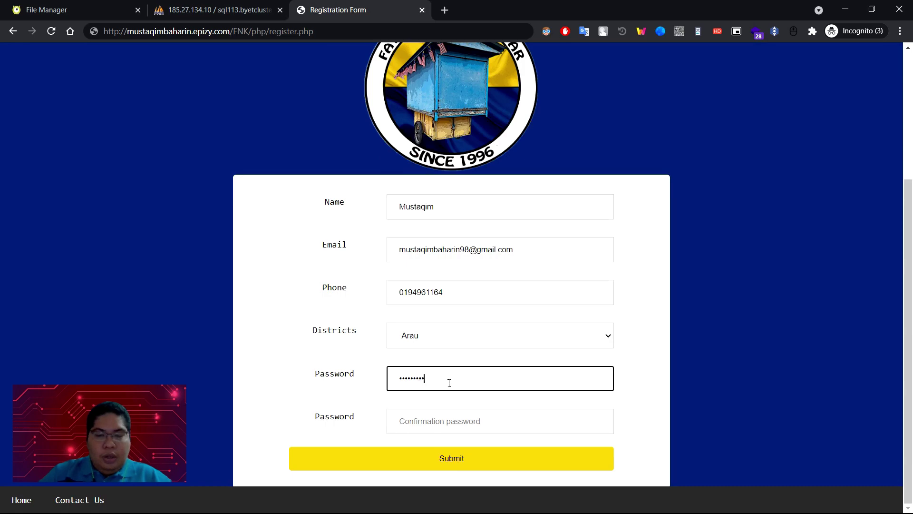
click(455, 421)
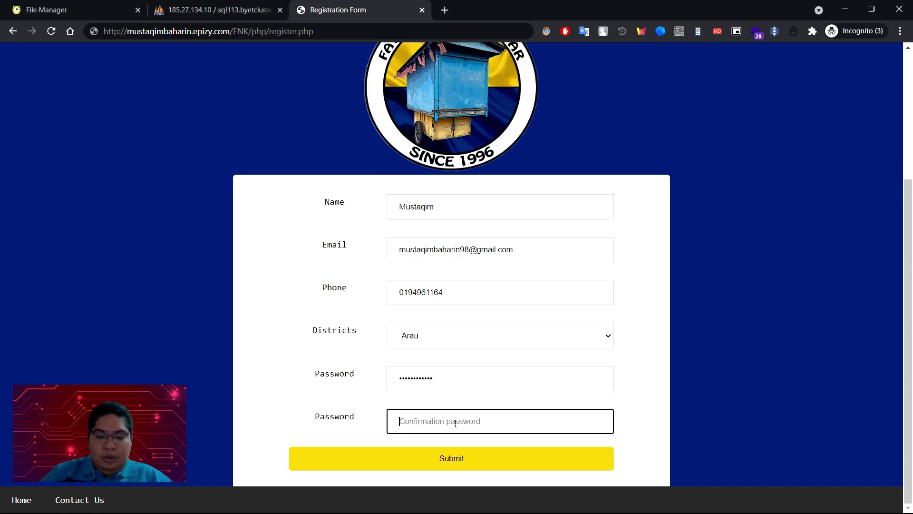
text(1234567890)
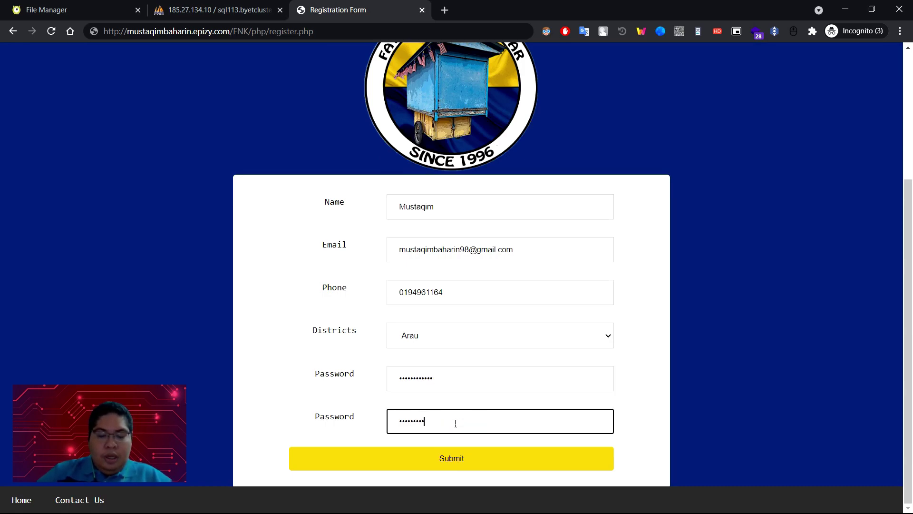
text(12)
click(453, 463)
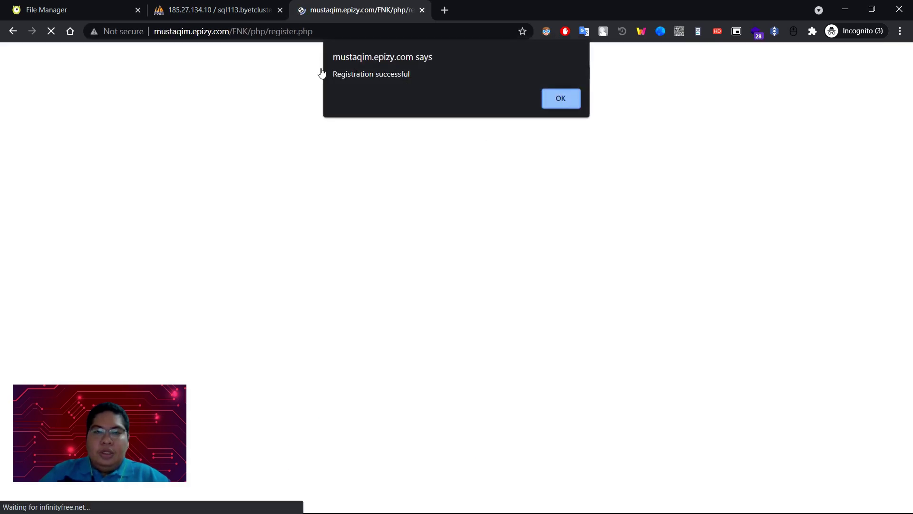
Log in with the new account's e-mail and password to reach the List of Menu
click(557, 103)
click(435, 342)
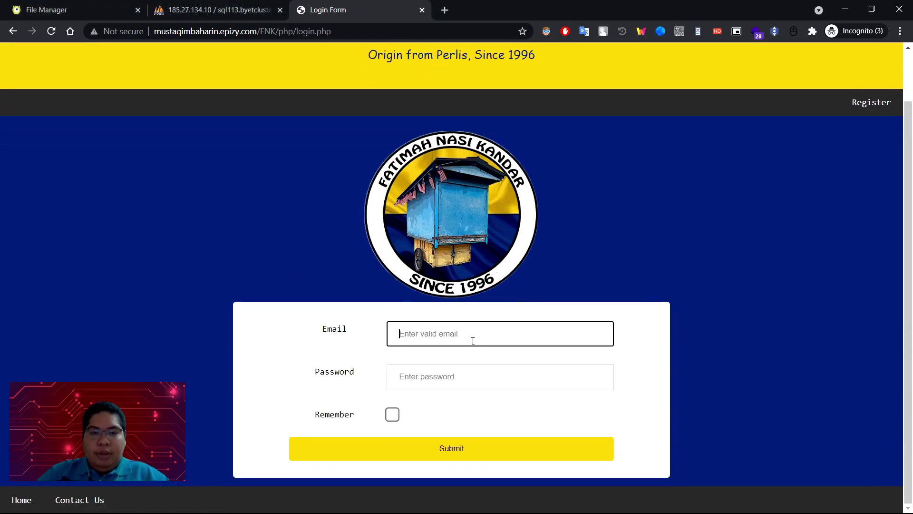
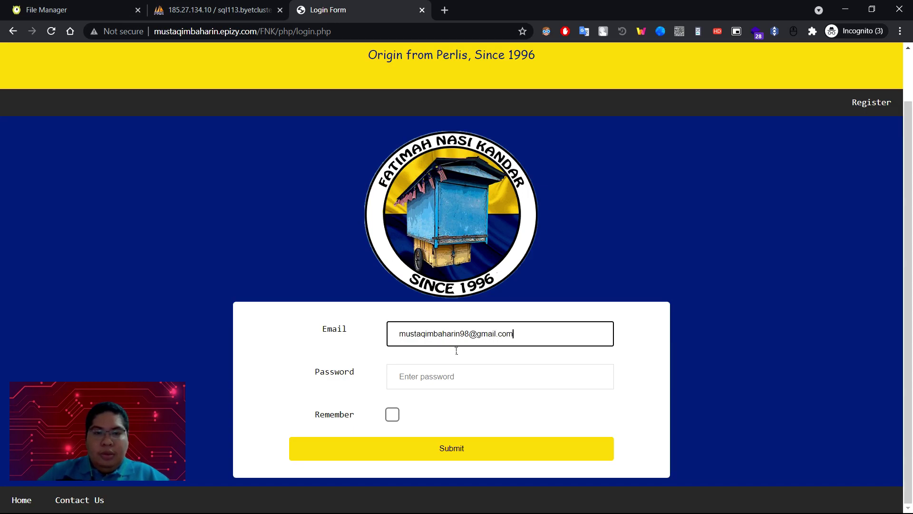
click(465, 376)
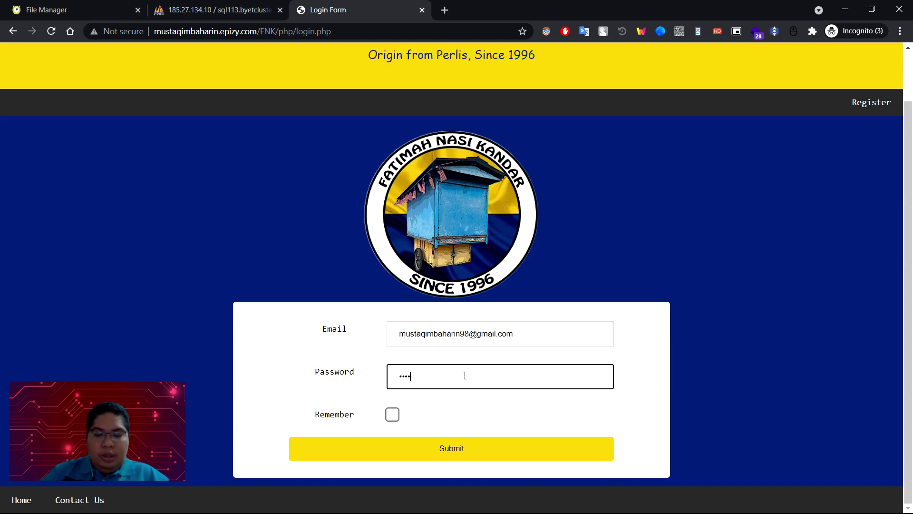
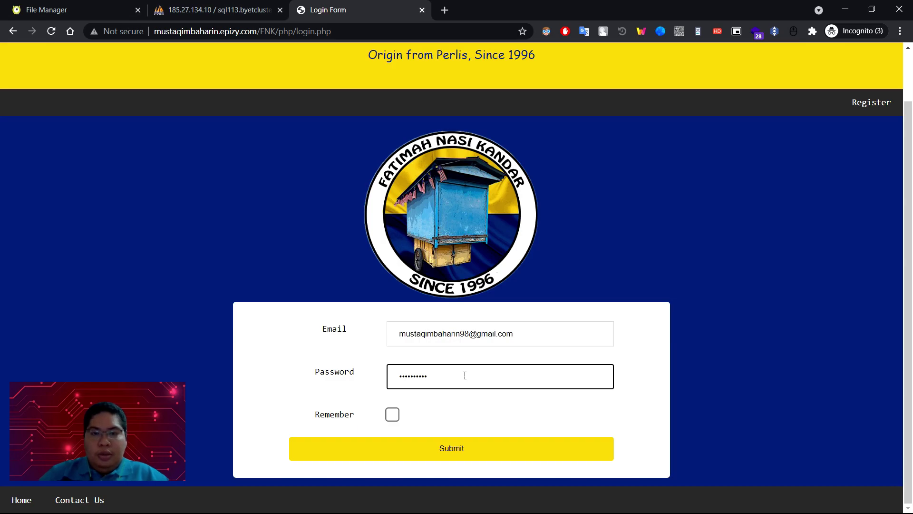
click(463, 449)
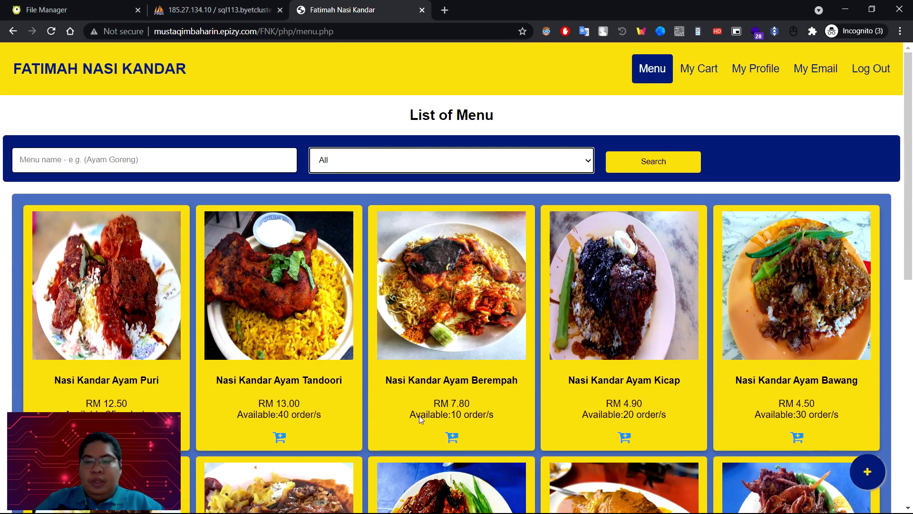
Scroll the menu list and open the Upload Menu form via the floating + button
scroll(847, 426, down, 3)
scroll(847, 426, down, 3)
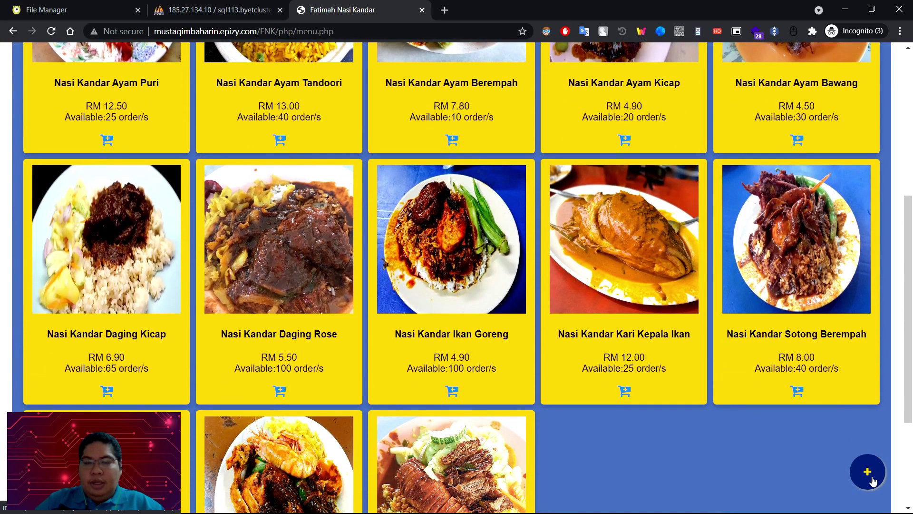
click(873, 479)
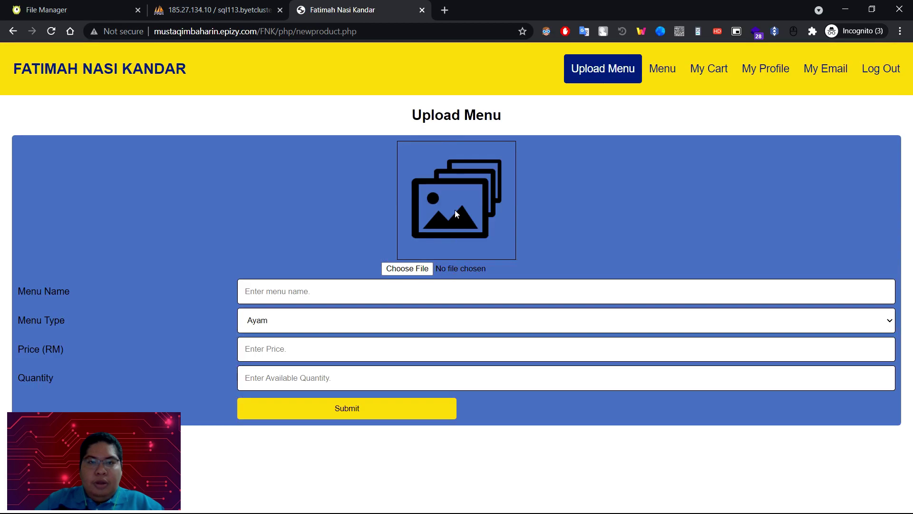
Attach the Ayam Madu photo and name the dish 'Nasi Kandar Ayam Madu'
click(413, 269)
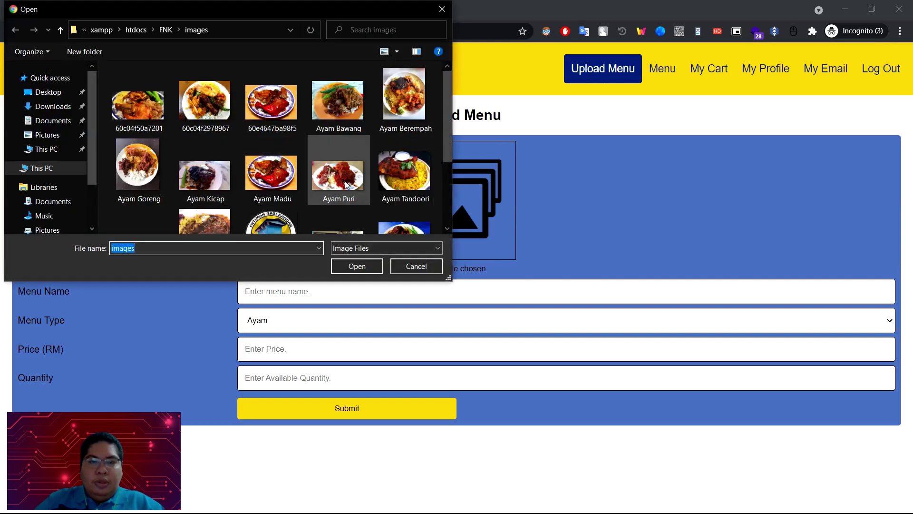
double_click(267, 185)
click(307, 298)
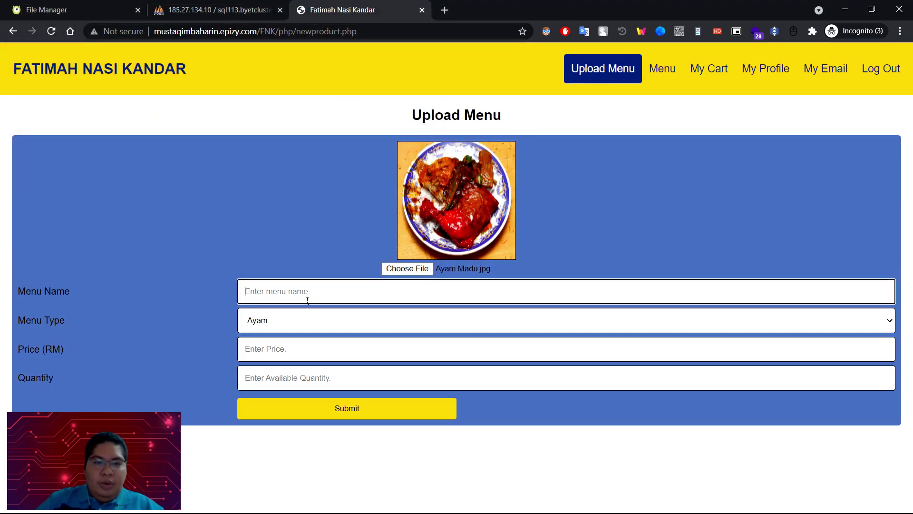
text(Nasi Kanda)
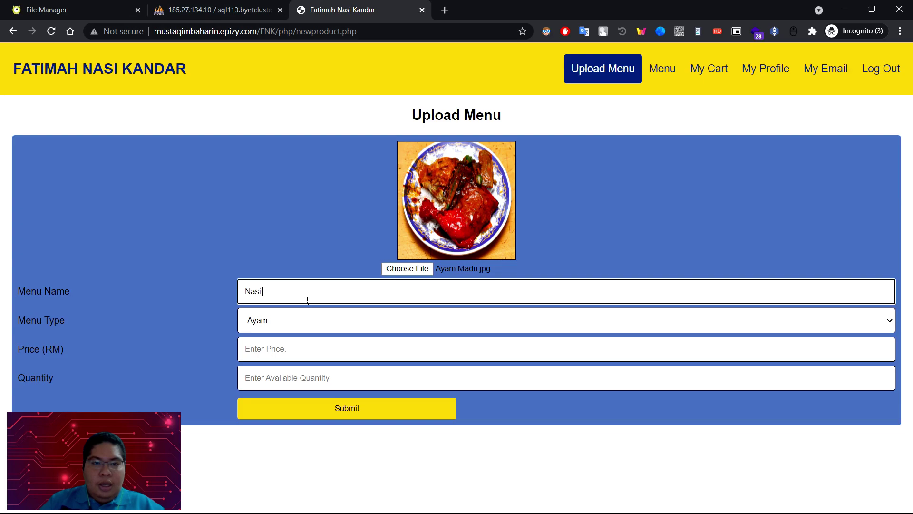
text(r A)
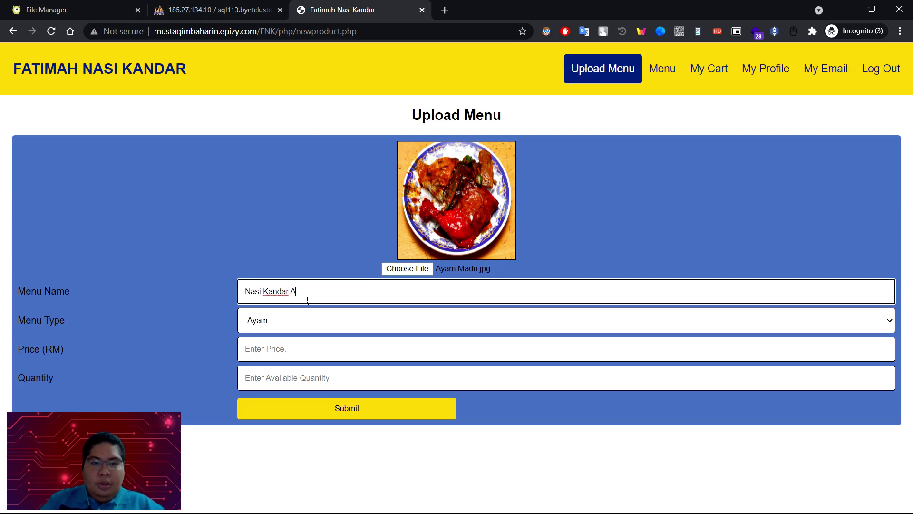
text(yam Madu)
Keep type Ayam, set price 9 and quantity 20, and submit the dish
click(312, 324)
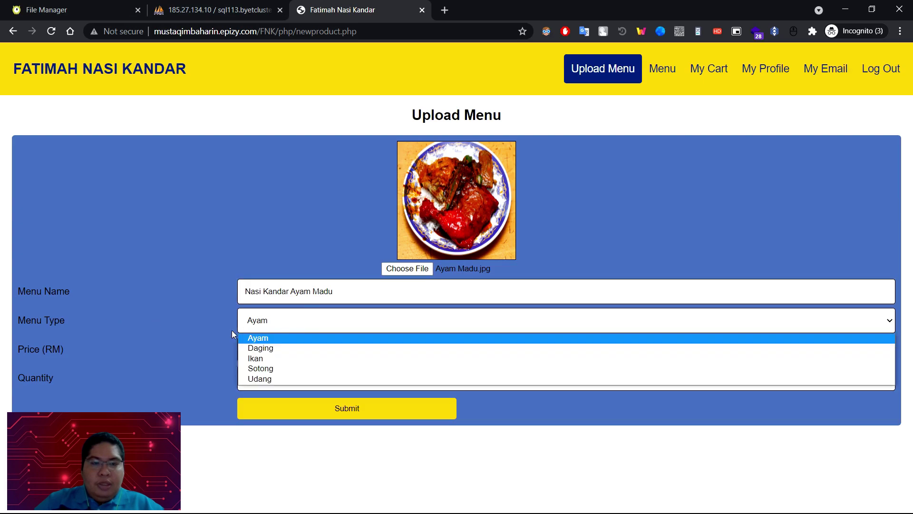
click(273, 339)
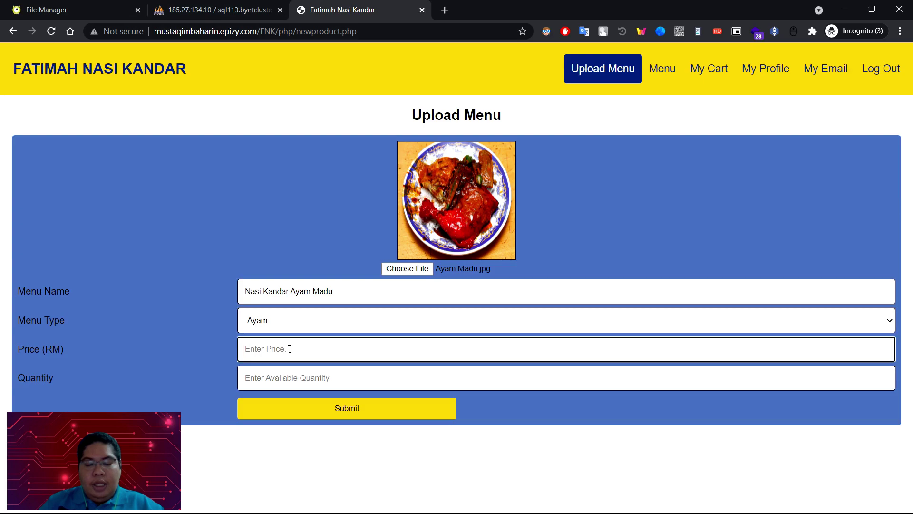
text(9)
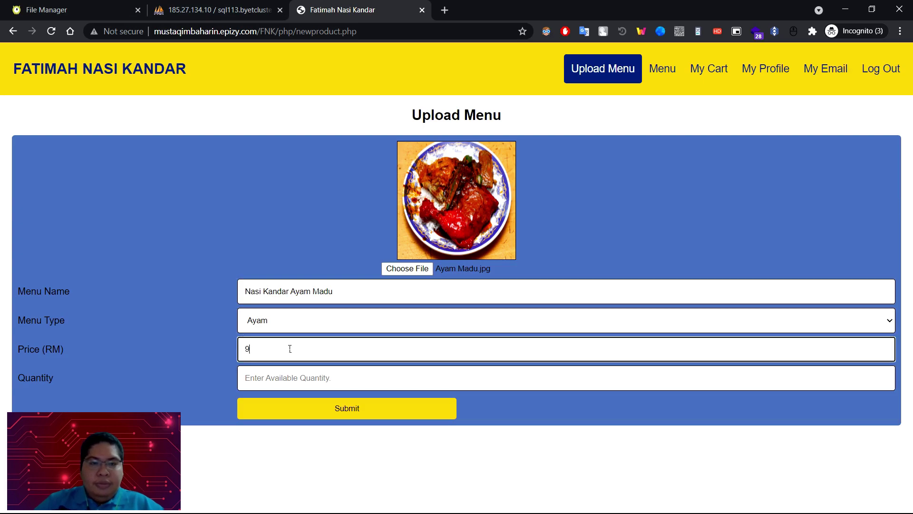
click(297, 385)
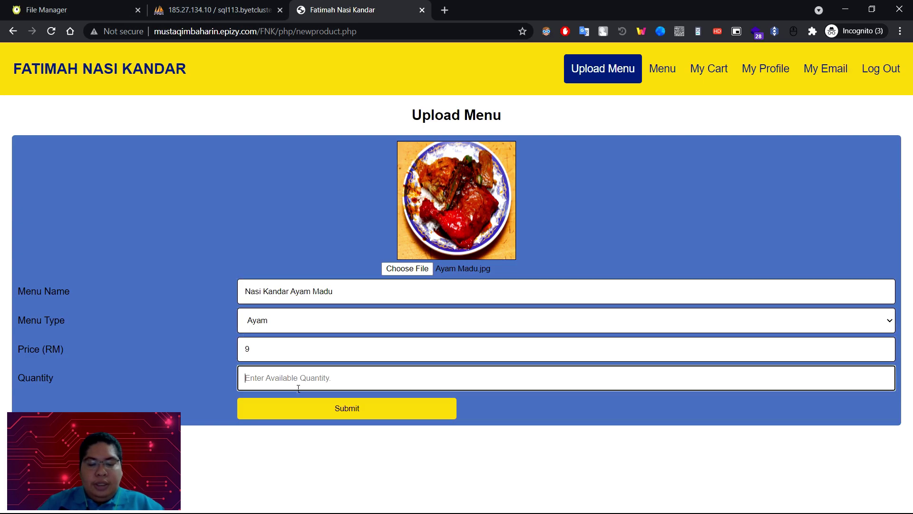
text(20)
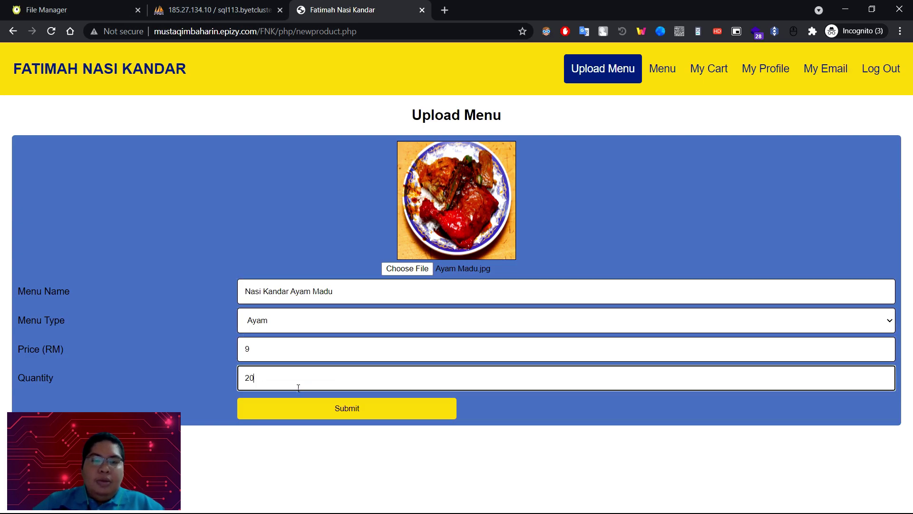
click(372, 412)
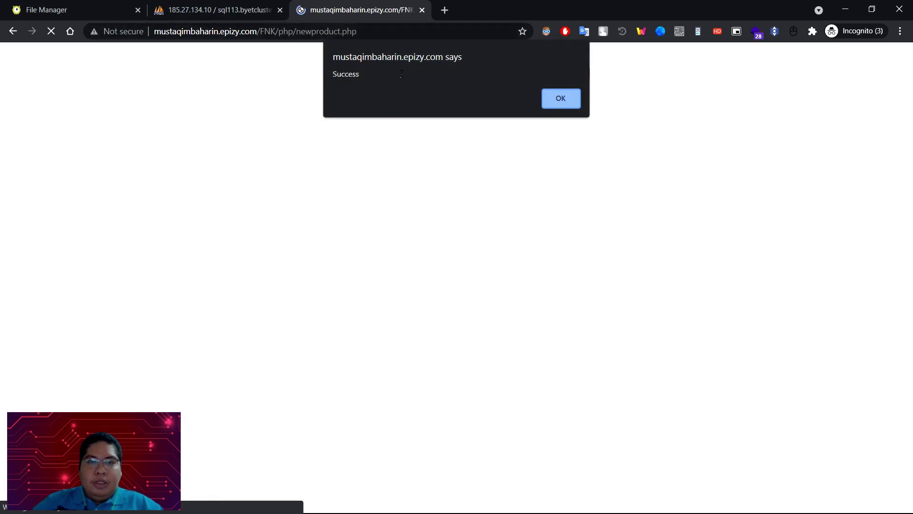
click(564, 102)
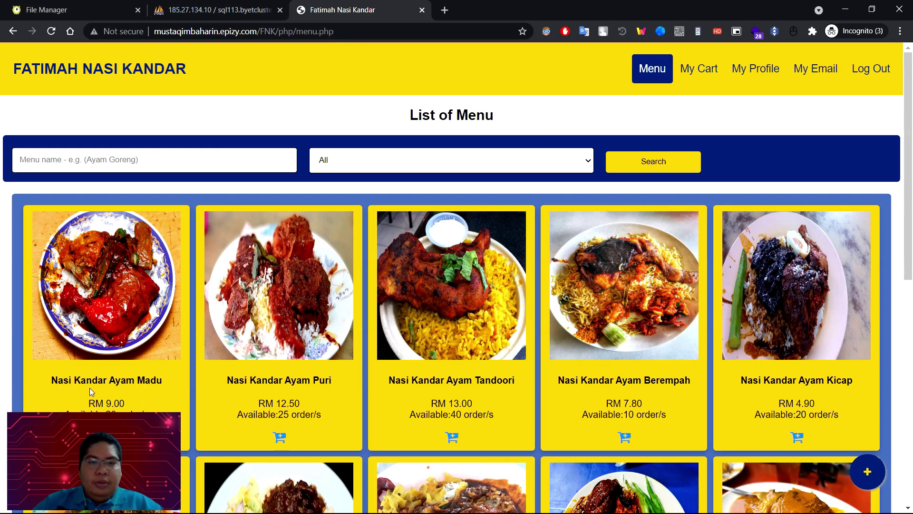
Upload Nasi Kandar Ayam Goreng with its photo, price 10 and quantity 50
scroll(247, 338, down, 1)
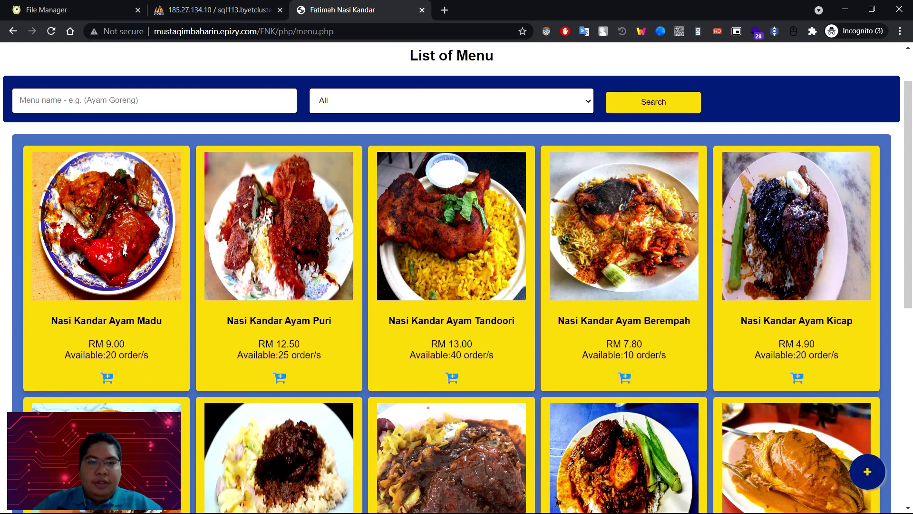
scroll(182, 368, up, 1)
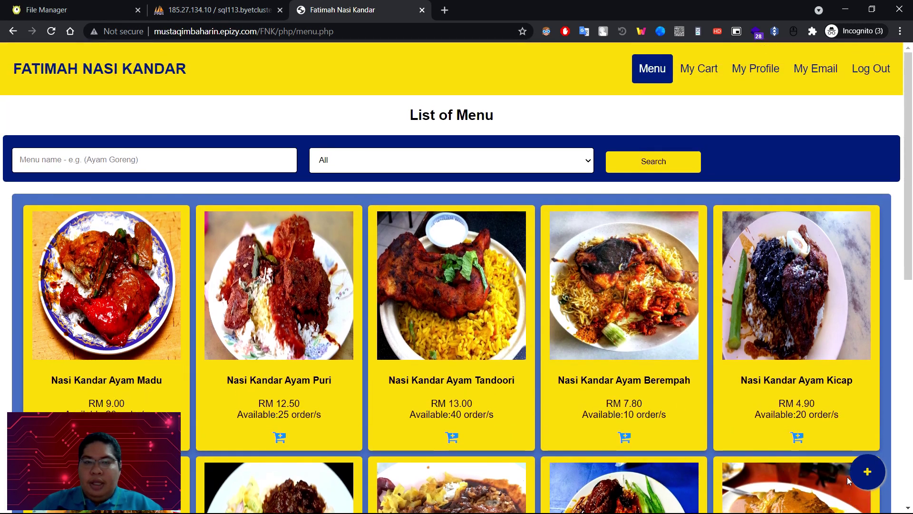
click(865, 478)
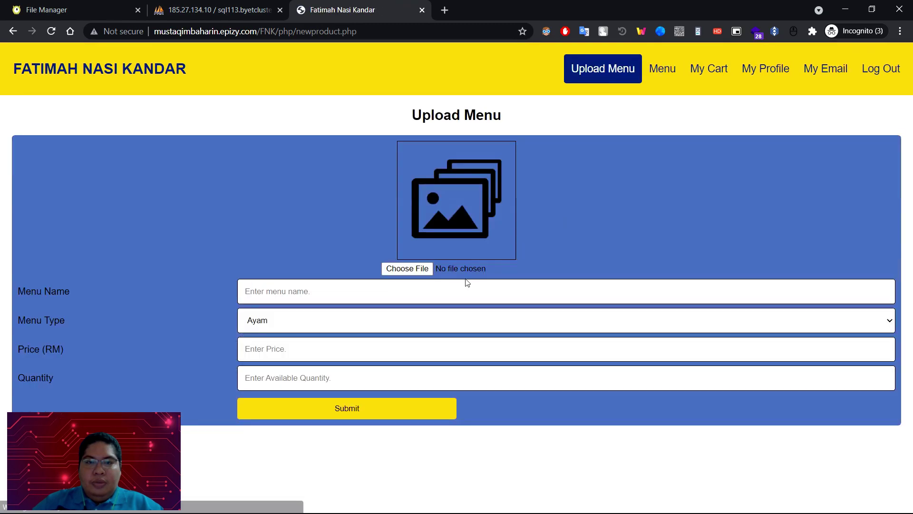
click(415, 268)
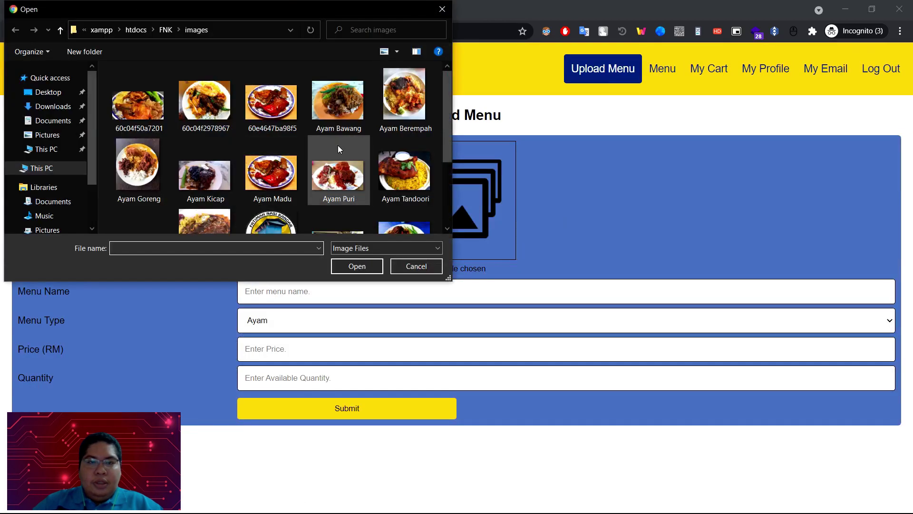
double_click(143, 171)
text(50)
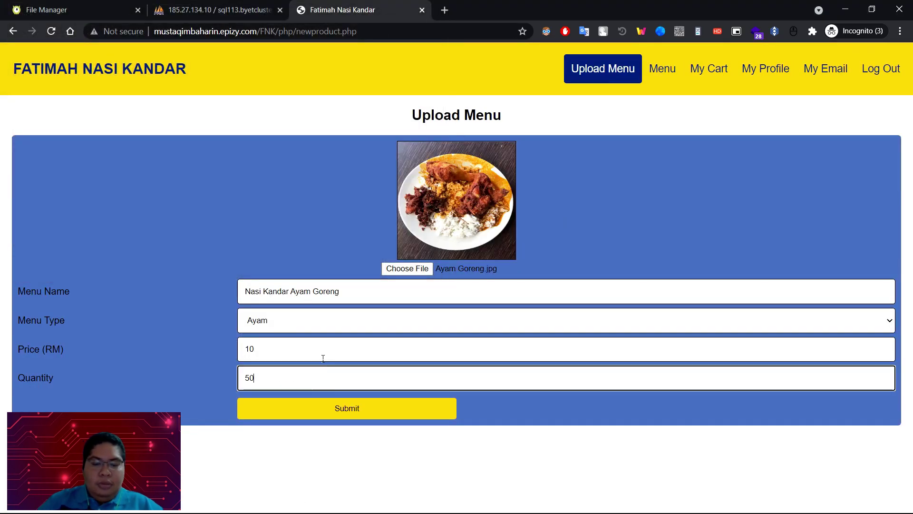
click(336, 405)
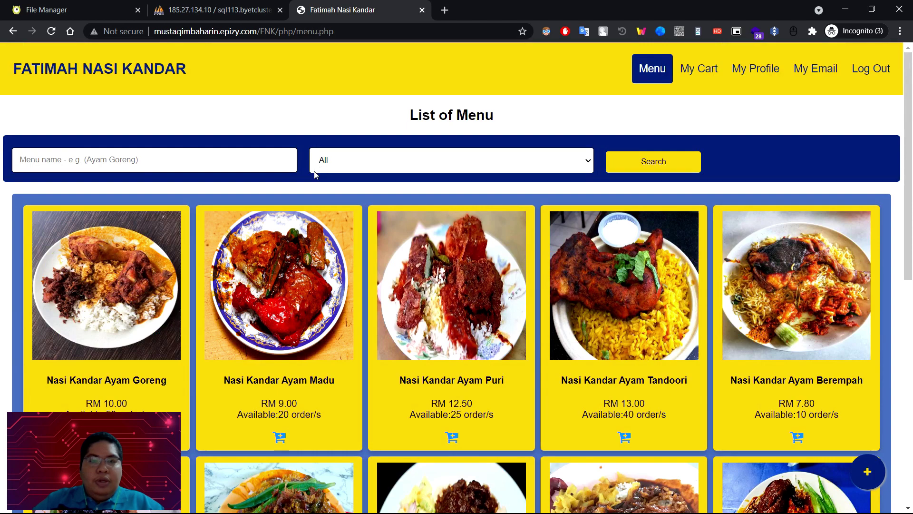
Filter the menu to the Ayam category, then reset to the full menu list
click(347, 167)
click(360, 190)
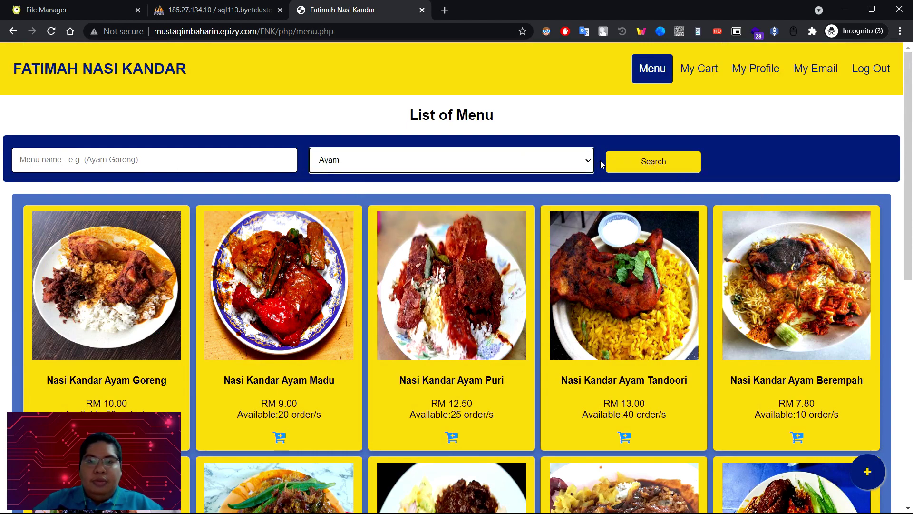
click(654, 162)
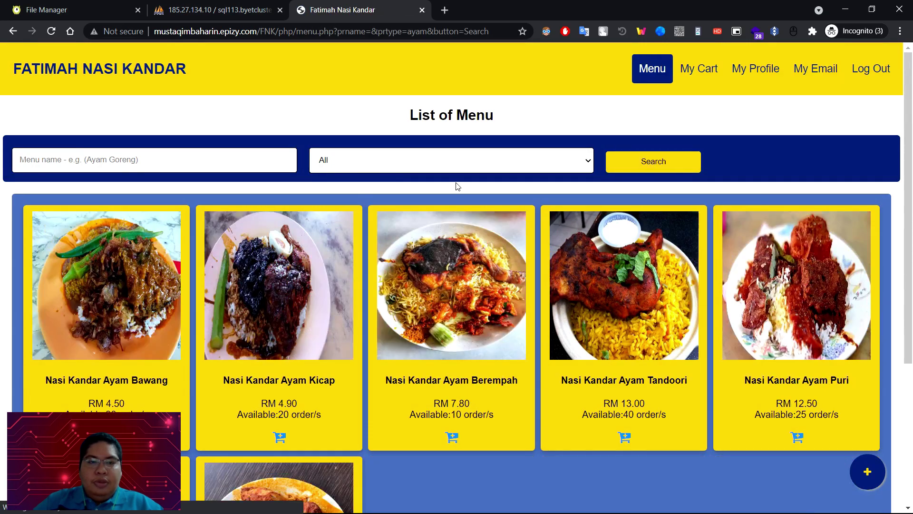
scroll(120, 236, down, 3)
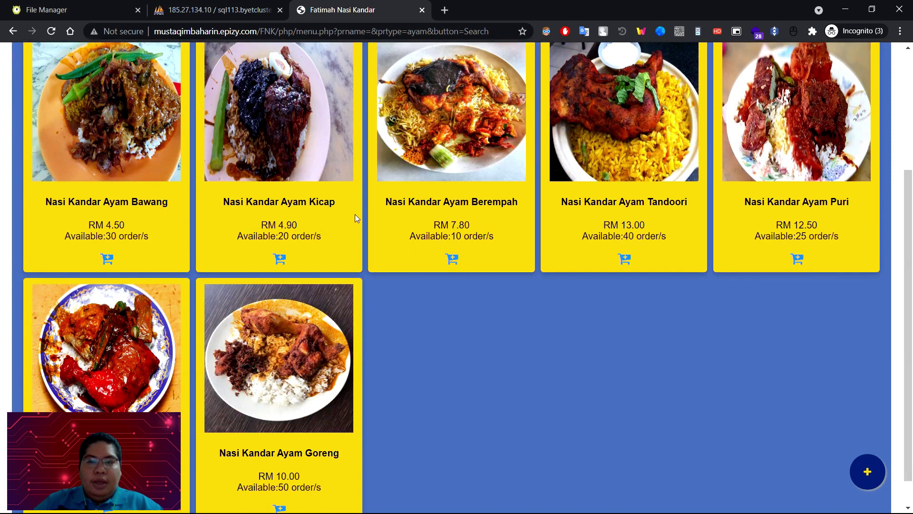
scroll(543, 219, up, 3)
click(657, 162)
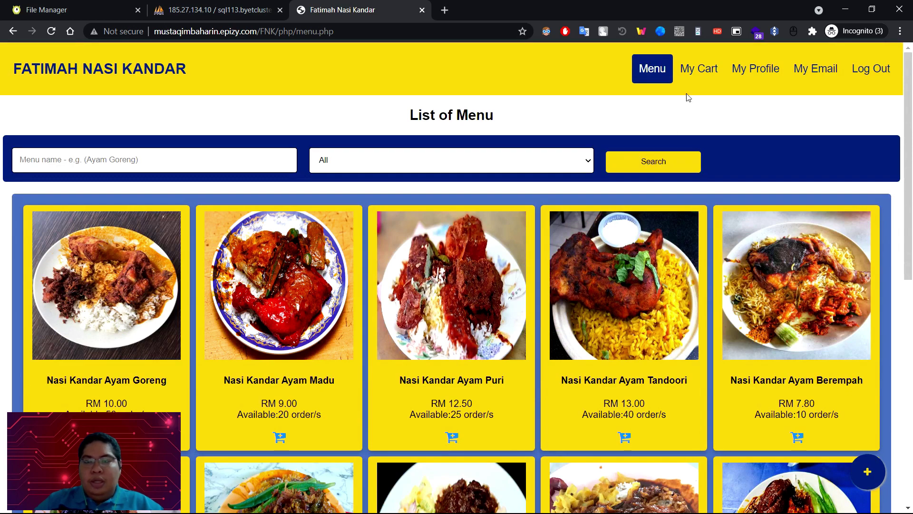
View the Update Profile form's name and email fields, then return to the menu
click(767, 76)
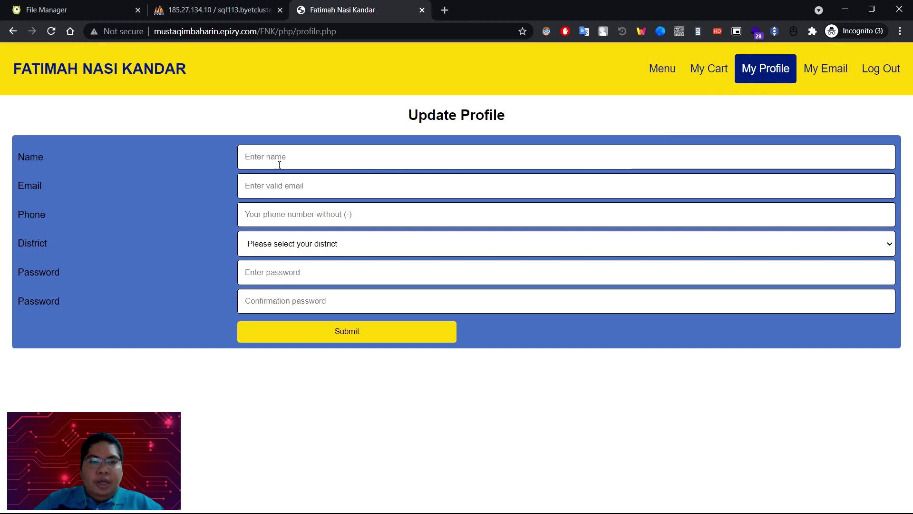
click(276, 161)
click(272, 192)
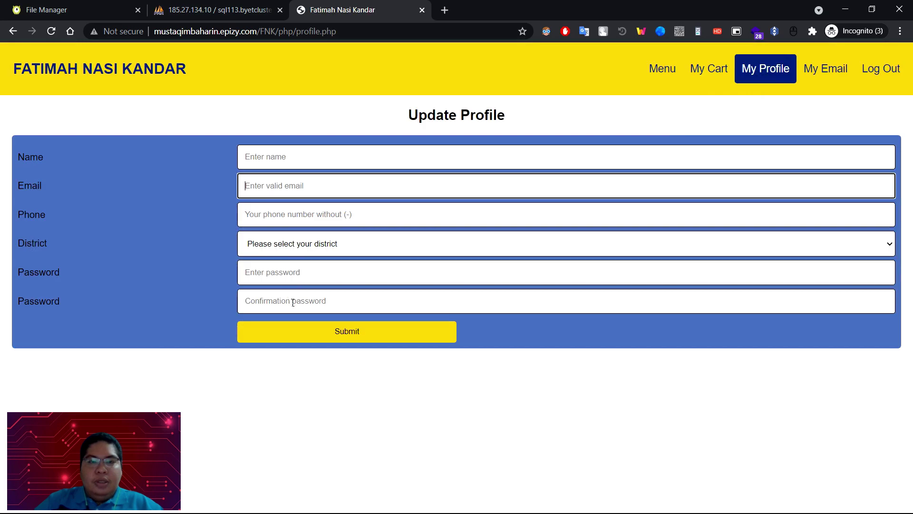
click(663, 71)
Add Nasi Kandar Ayam Goreng to the cart
scroll(380, 214, down, 1)
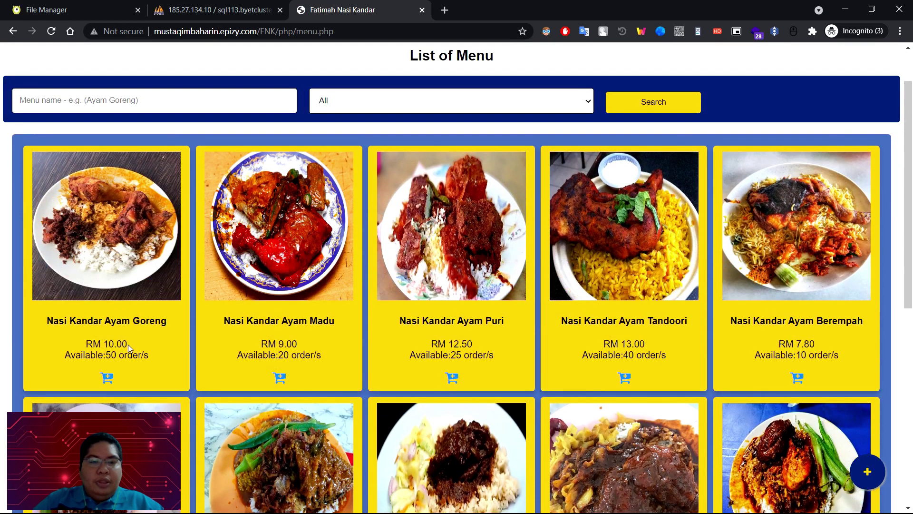
click(109, 379)
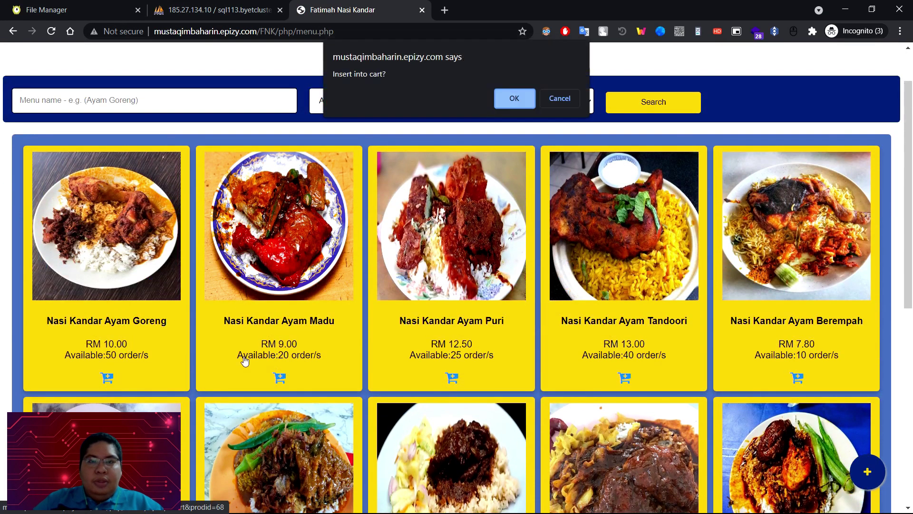
click(512, 100)
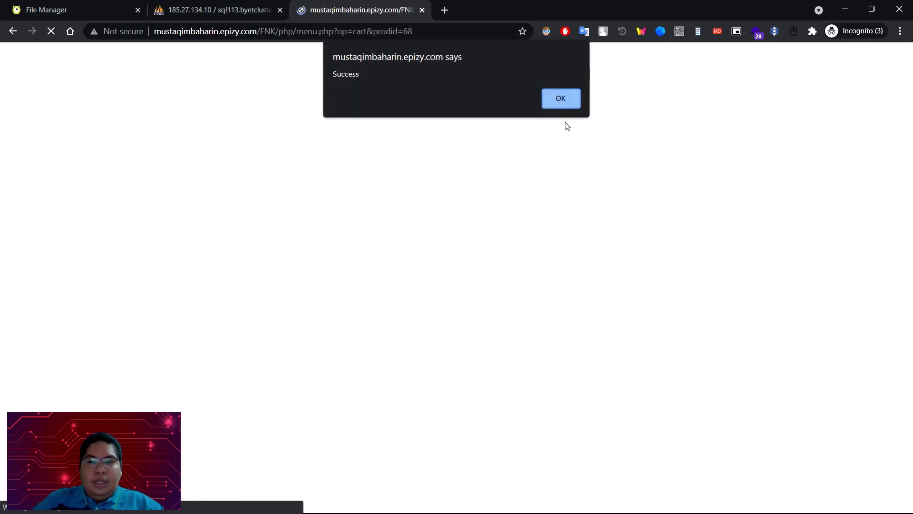
click(561, 97)
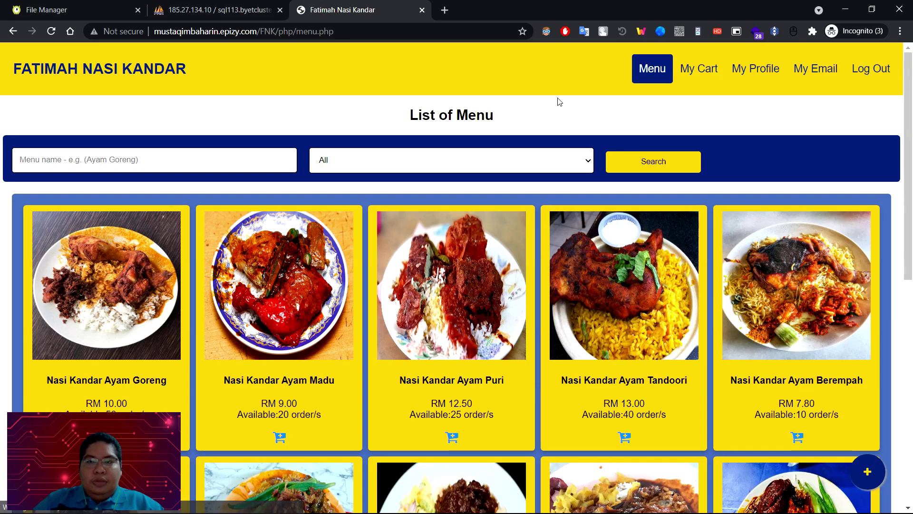
In My Cart, raise the Ayam Goreng quantity to 2
click(701, 70)
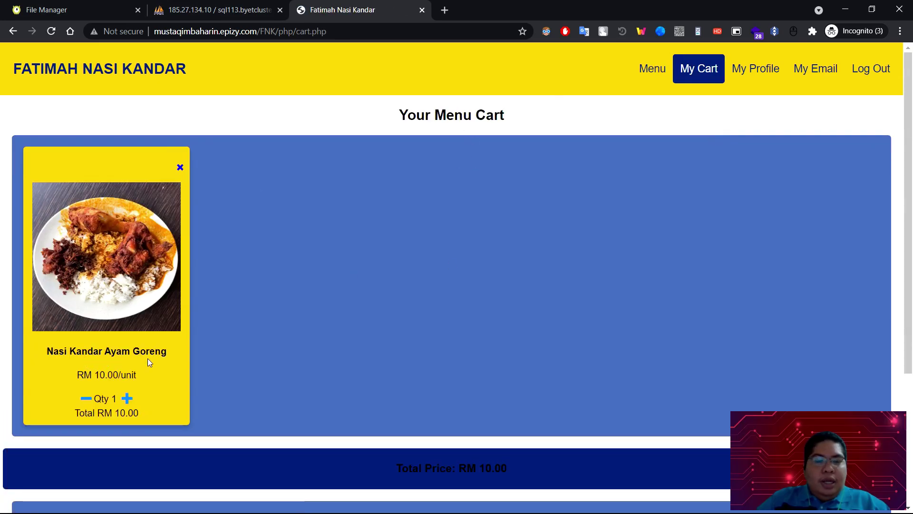
scroll(127, 375, down, 3)
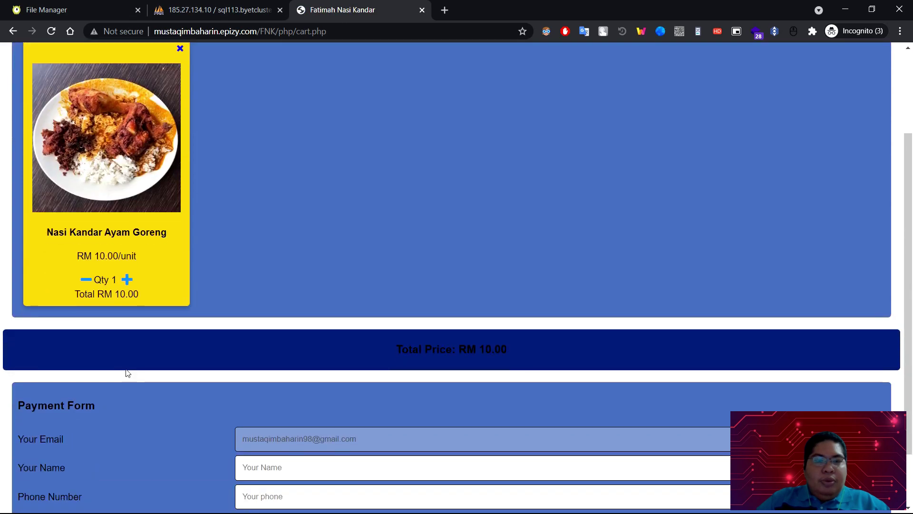
scroll(143, 333, down, 1)
scroll(126, 248, down, 1)
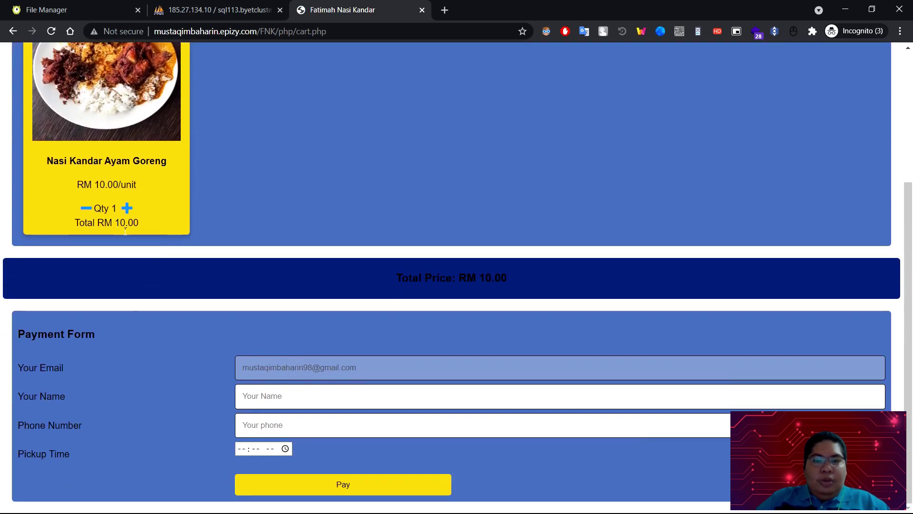
triple_click(499, 284)
click(493, 285)
scroll(184, 224, up, 2)
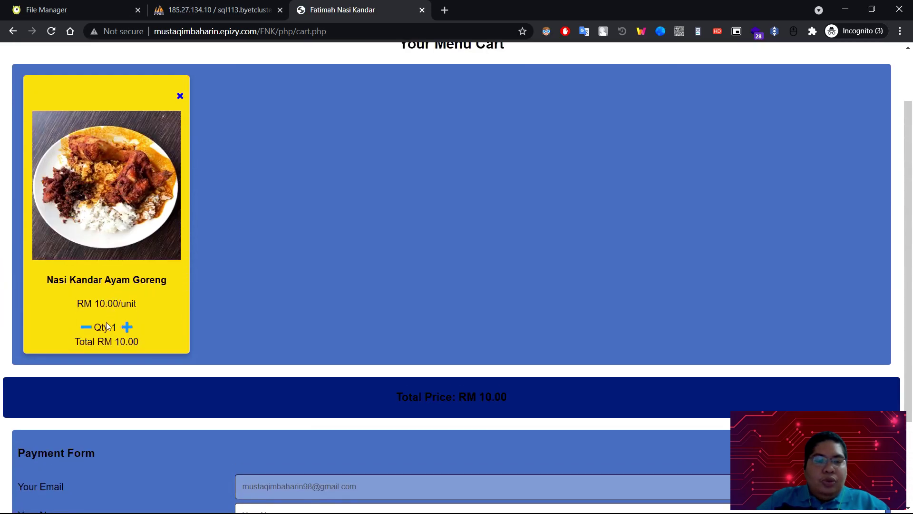
click(132, 330)
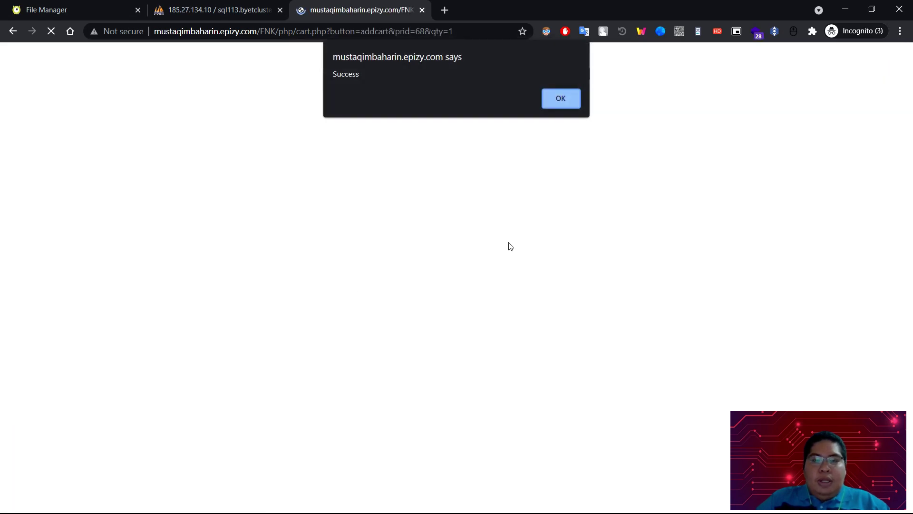
click(562, 99)
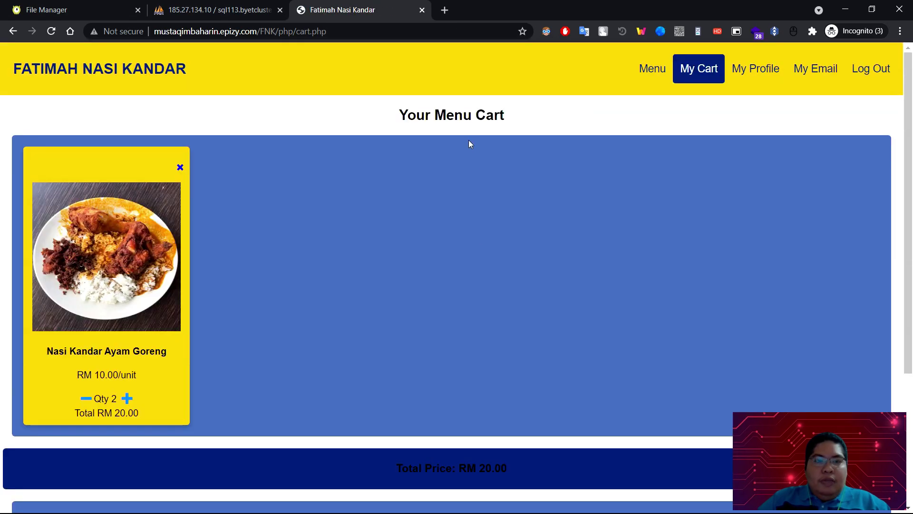
Delete Ayam Goreng from the cart and return to the menu list
click(183, 169)
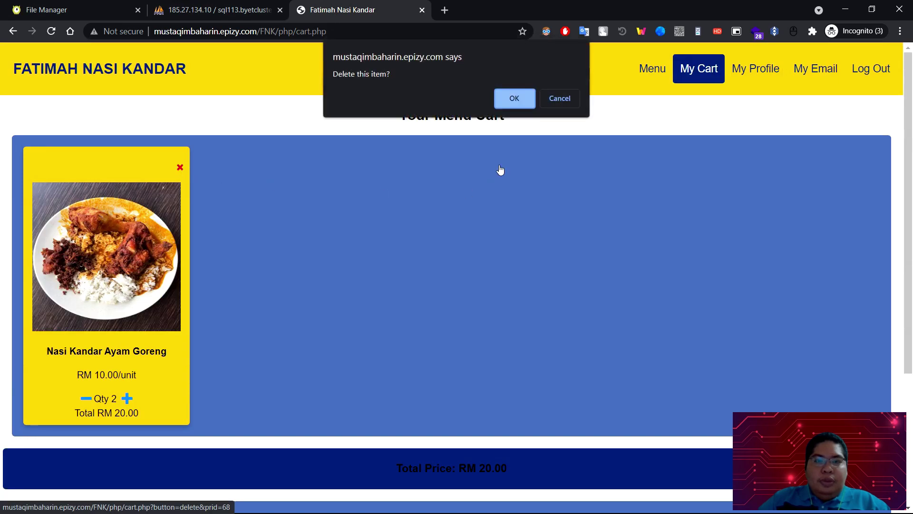
click(516, 100)
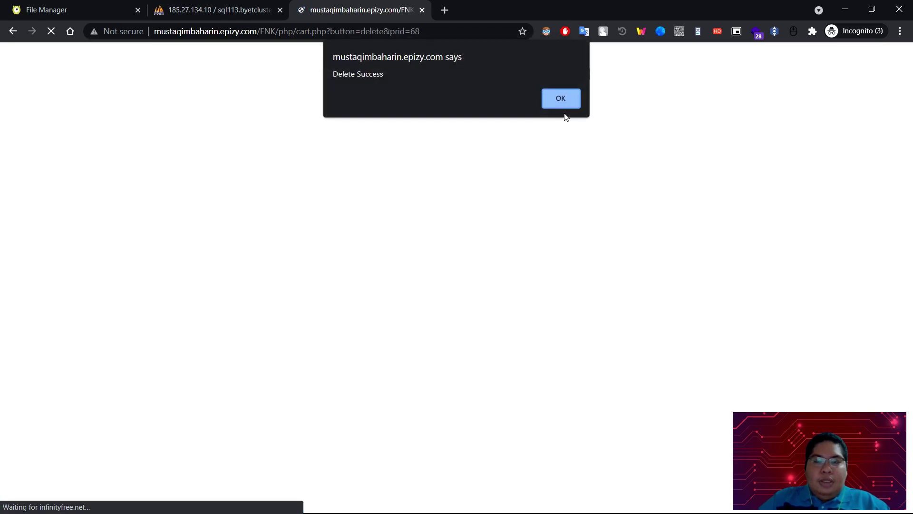
click(565, 115)
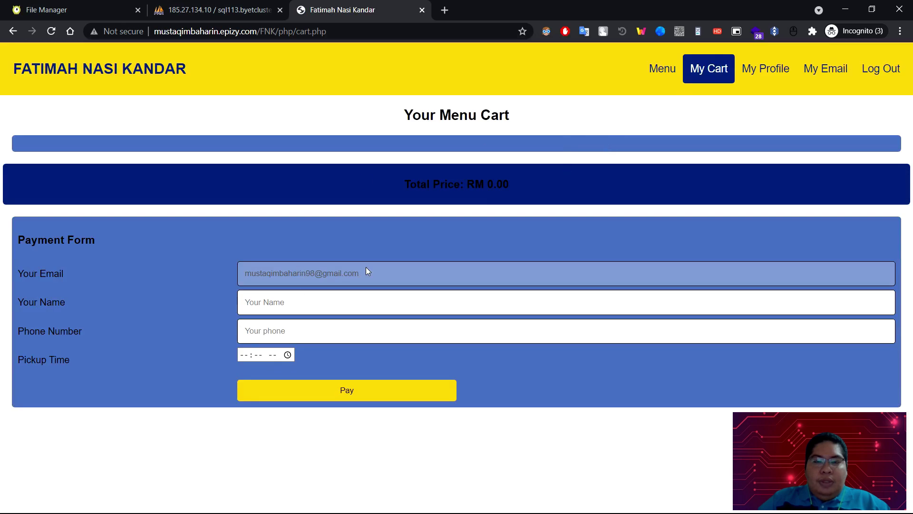
click(658, 69)
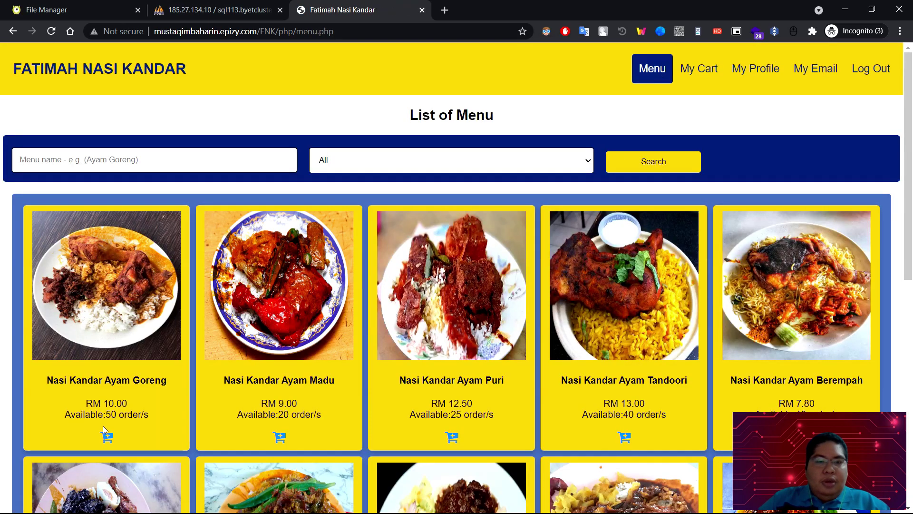
Add one Nasi Kandar Ayam Goreng to the cart and view My Cart
click(107, 437)
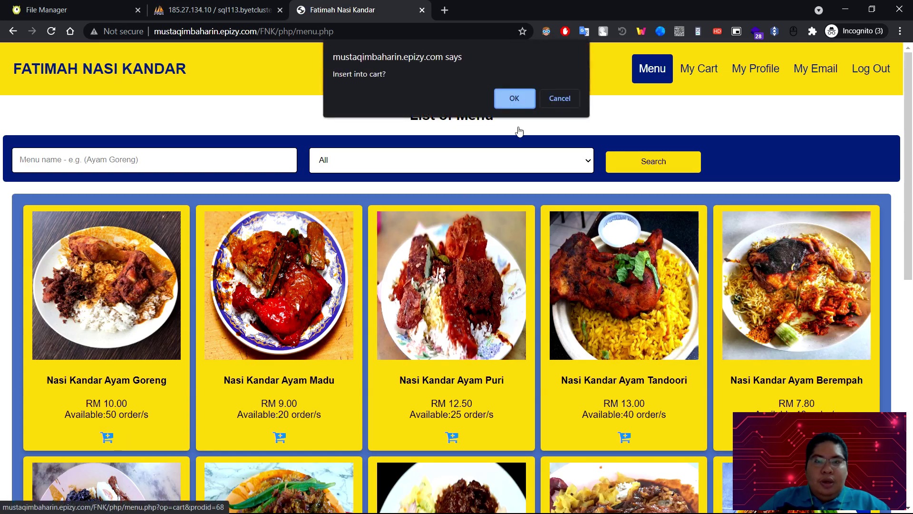
click(513, 92)
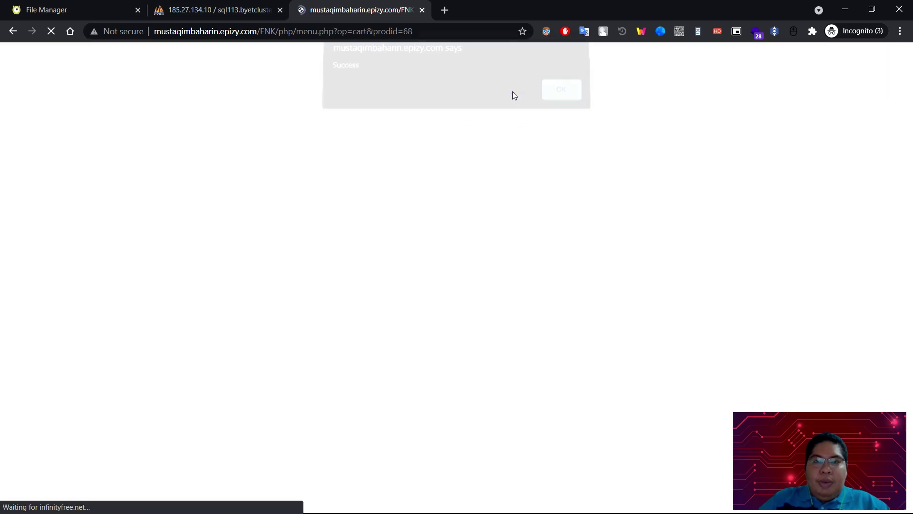
click(568, 98)
scroll(718, 85, down, 5)
scroll(717, 85, up, 5)
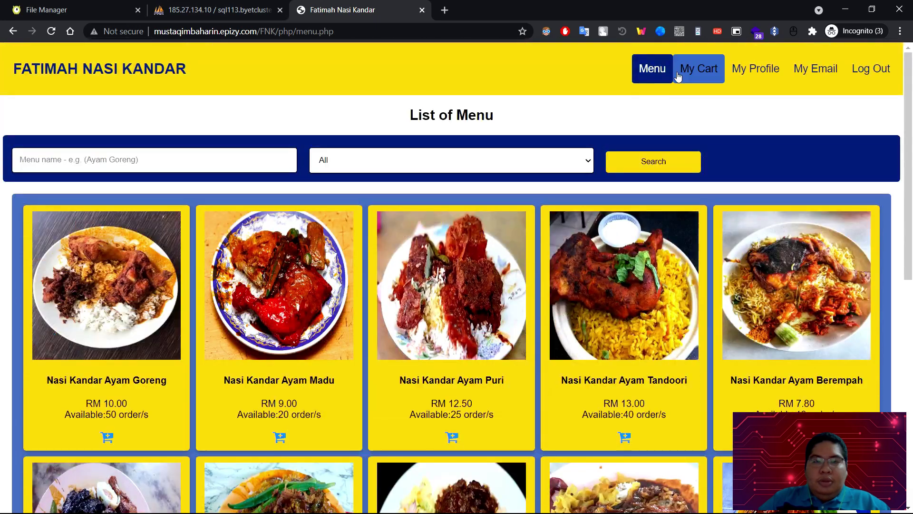
click(699, 67)
scroll(689, 203, down, 2)
scroll(689, 208, down, 3)
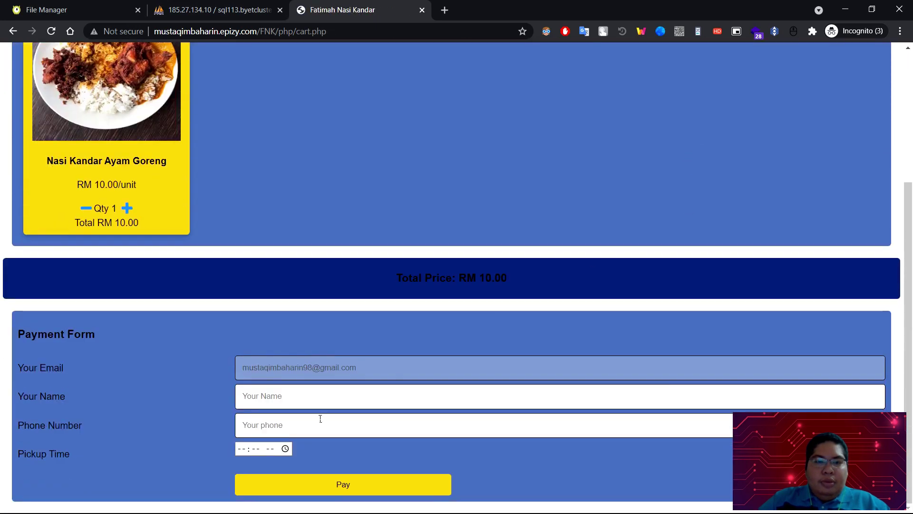
Enter the customer's name and phone number and set pickup time to 05:00 PM
click(294, 398)
text(M)
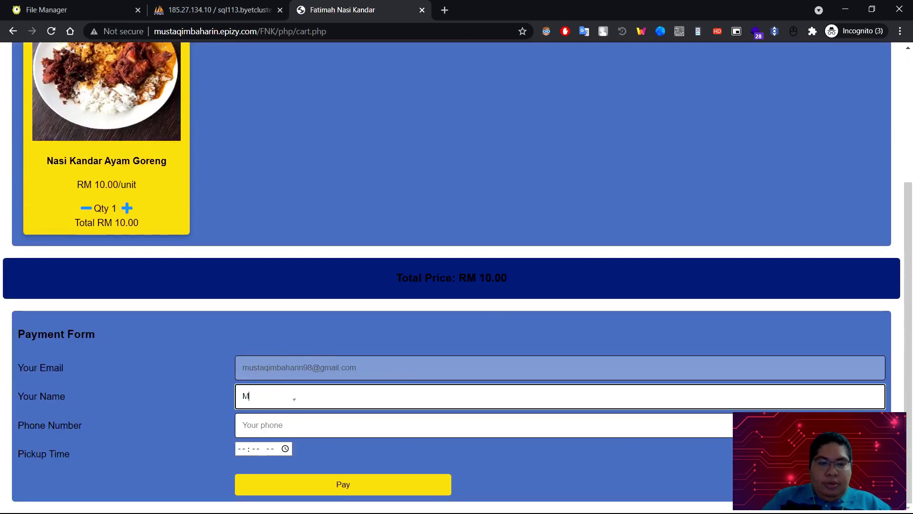
text(ustaqim)
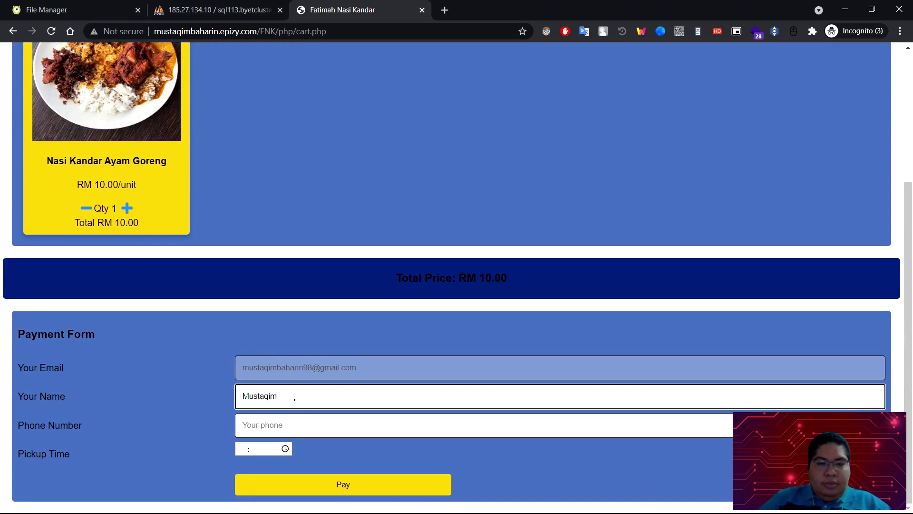
click(298, 421)
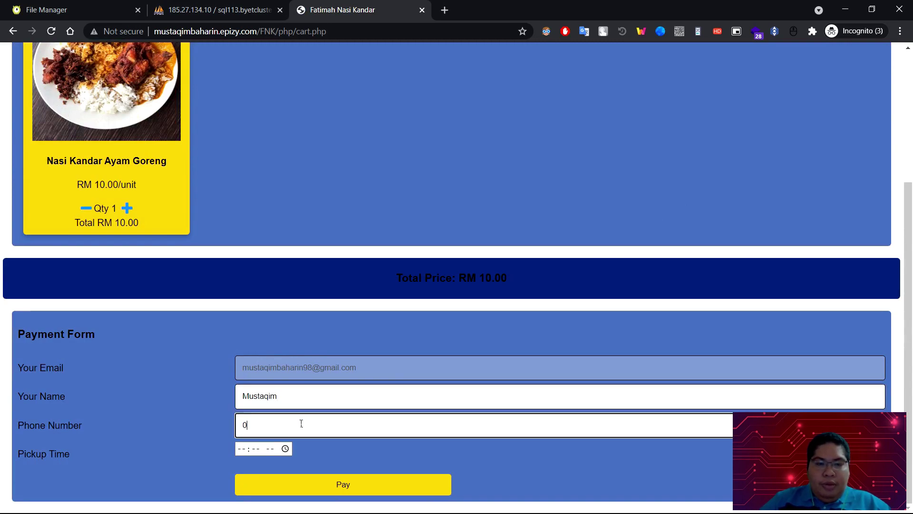
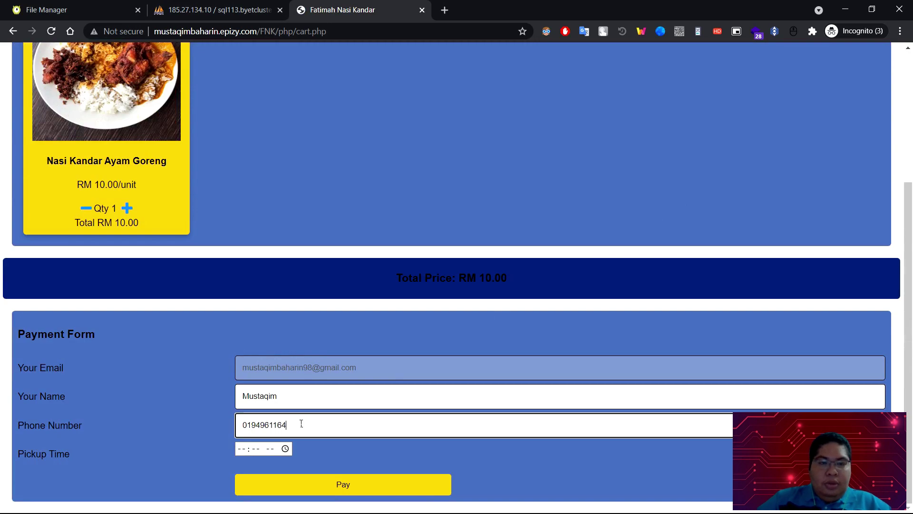
click(285, 449)
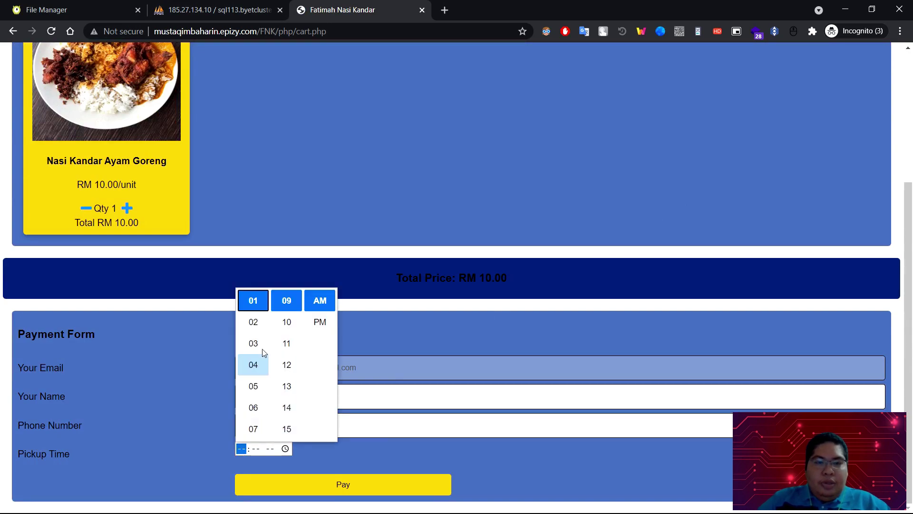
click(257, 365)
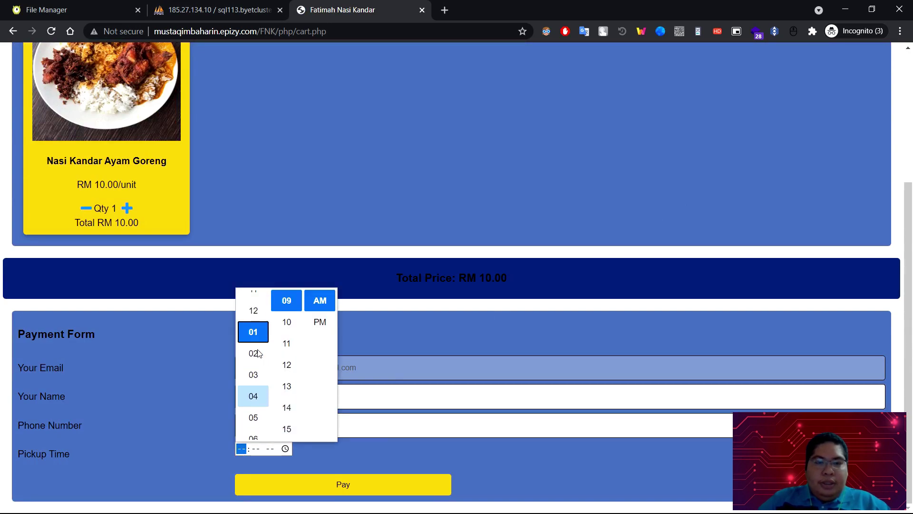
text(05:00 PM)
click(379, 464)
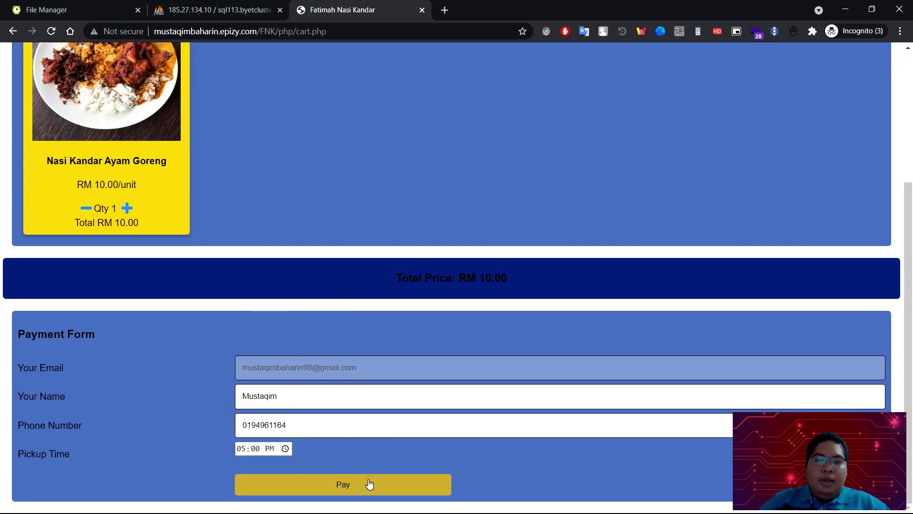
Pay the RM10.00 order via Billplz online banking with a simulated successful payment
click(369, 484)
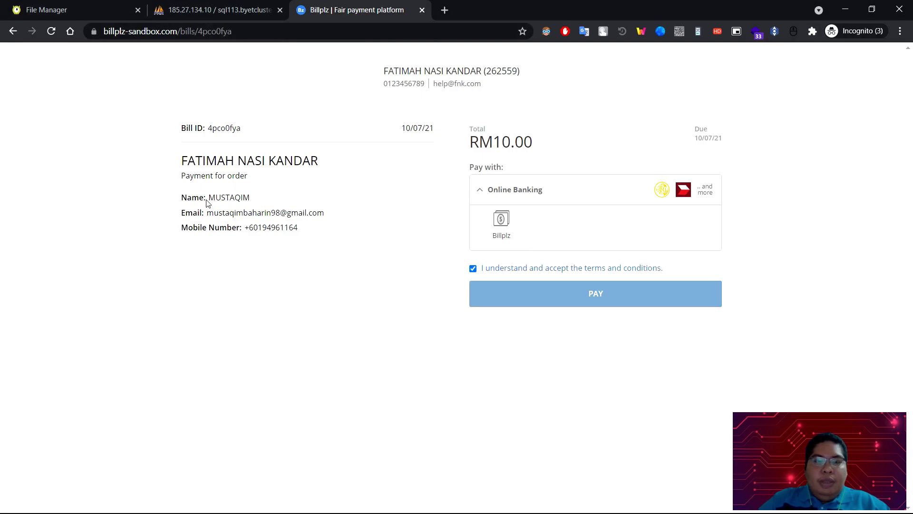
click(504, 226)
click(611, 297)
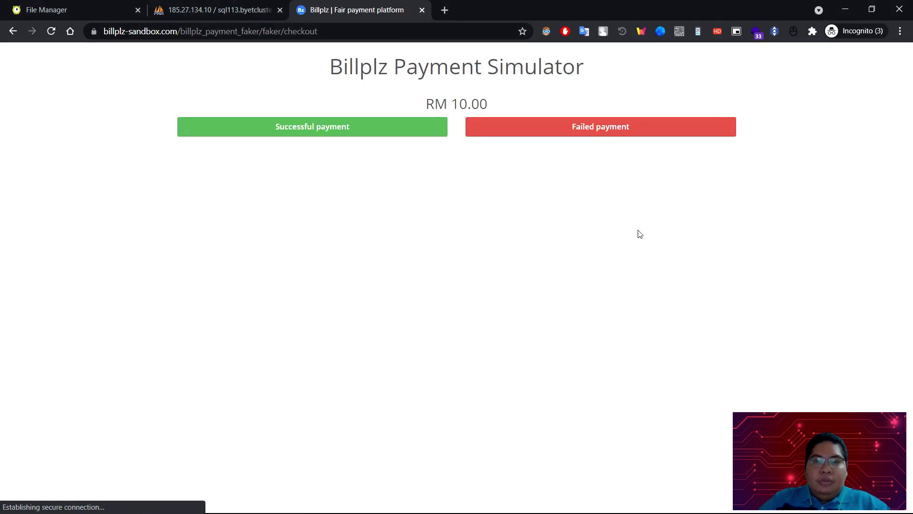
click(337, 129)
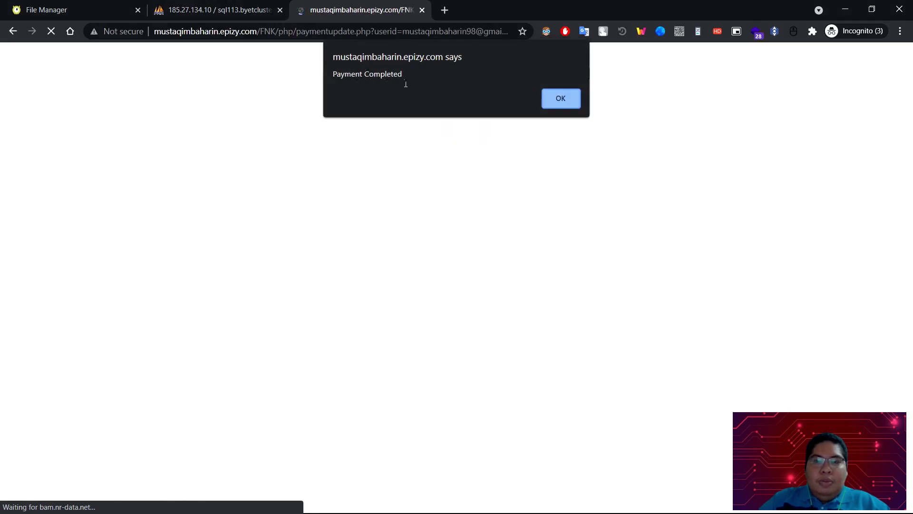
Dismiss the payment message, maximize Billplz, and open FATIMAH NASI KANDAR's bills from Billing
click(554, 99)
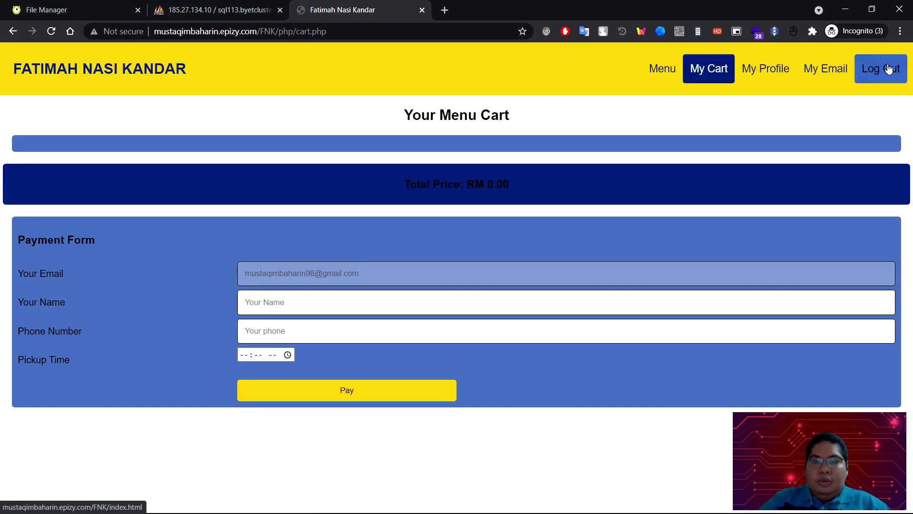
click(889, 69)
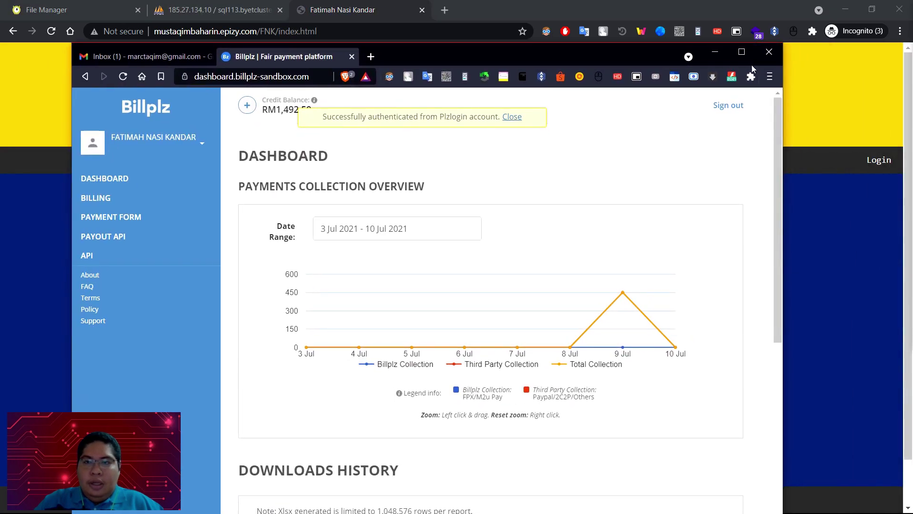
click(741, 53)
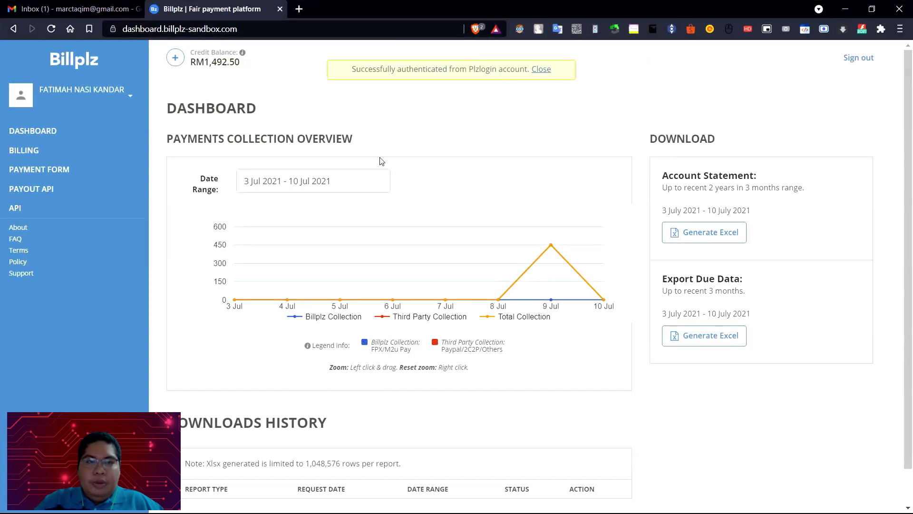
click(50, 152)
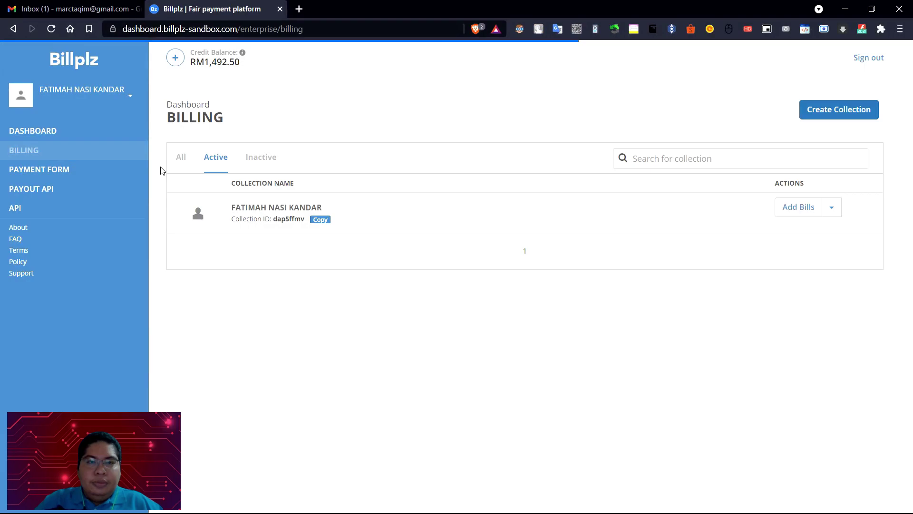
click(316, 208)
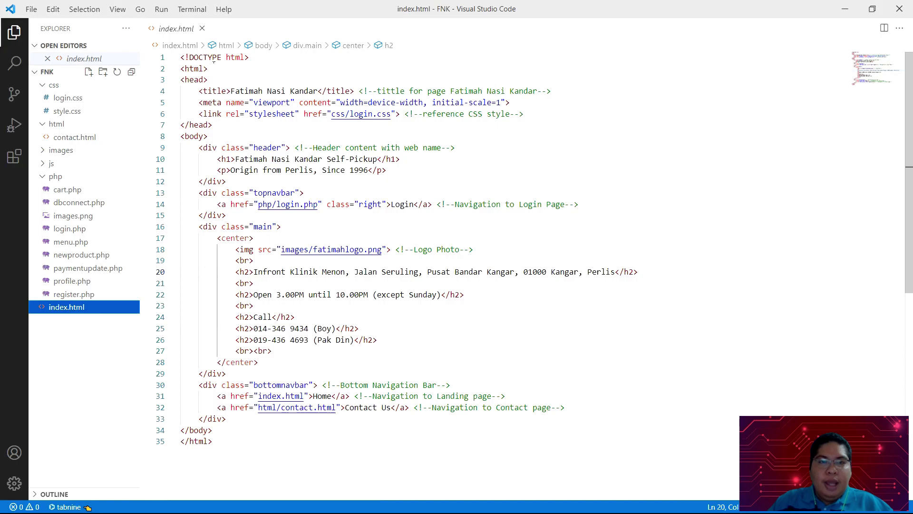
click(208, 79)
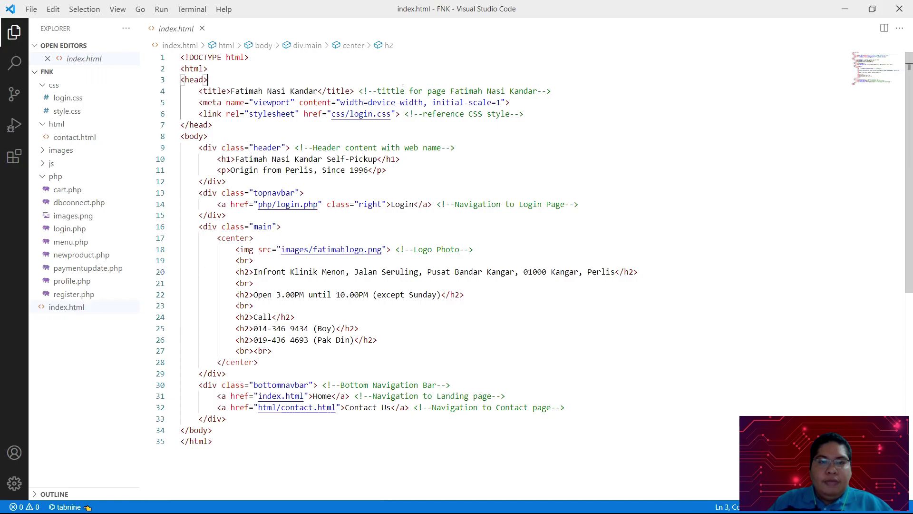
click(323, 149)
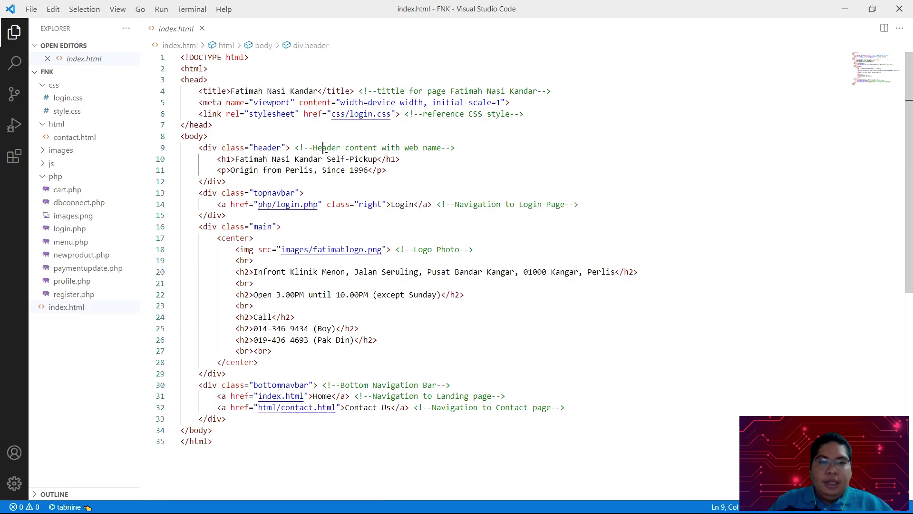
click(389, 206)
click(451, 250)
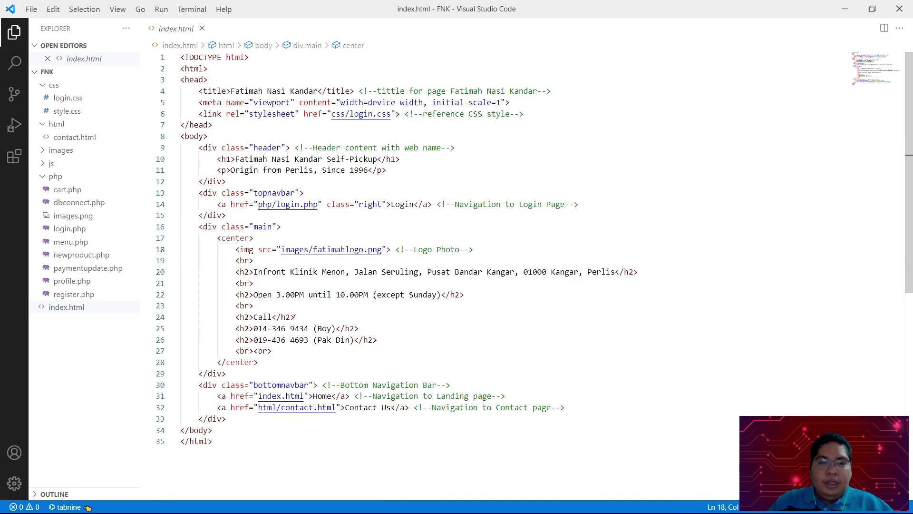
drag(376, 340, 275, 295)
click(383, 327)
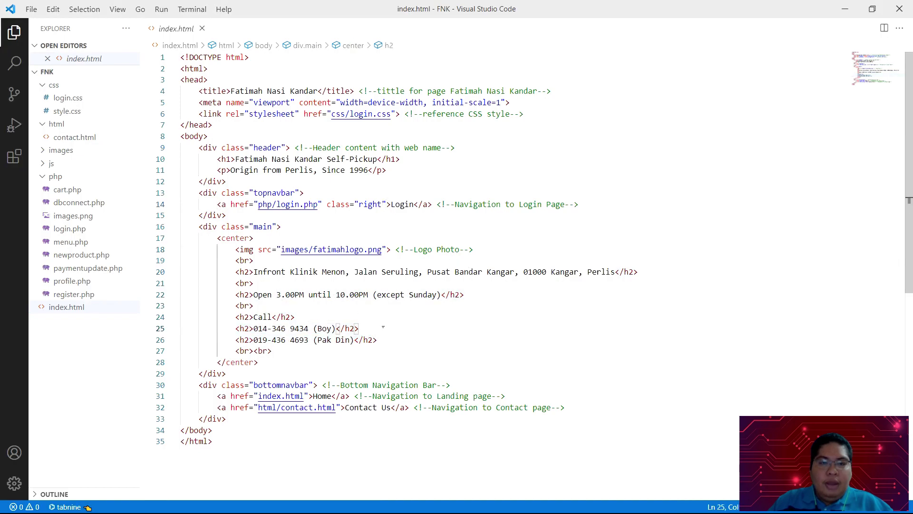
click(354, 396)
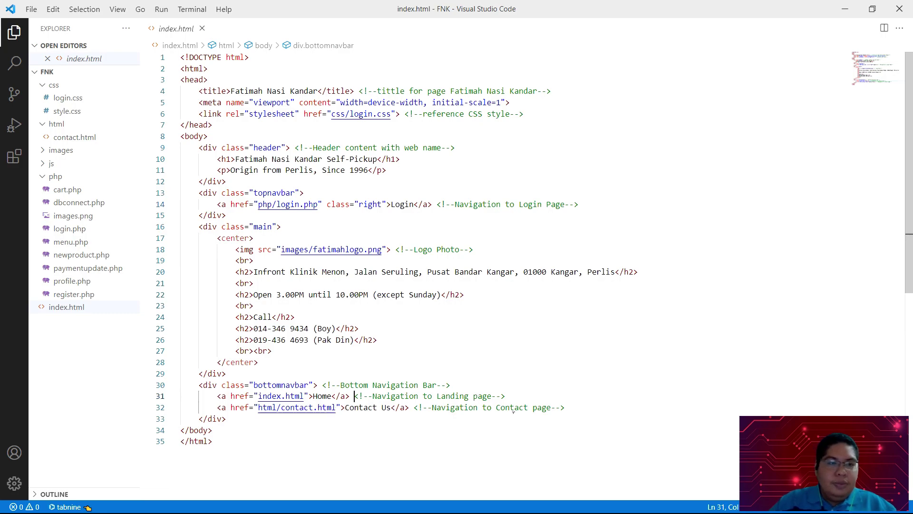
Glance at contact.html, then review register.php's database insert and registration form code
click(74, 137)
click(76, 295)
scroll(373, 215, up, 10)
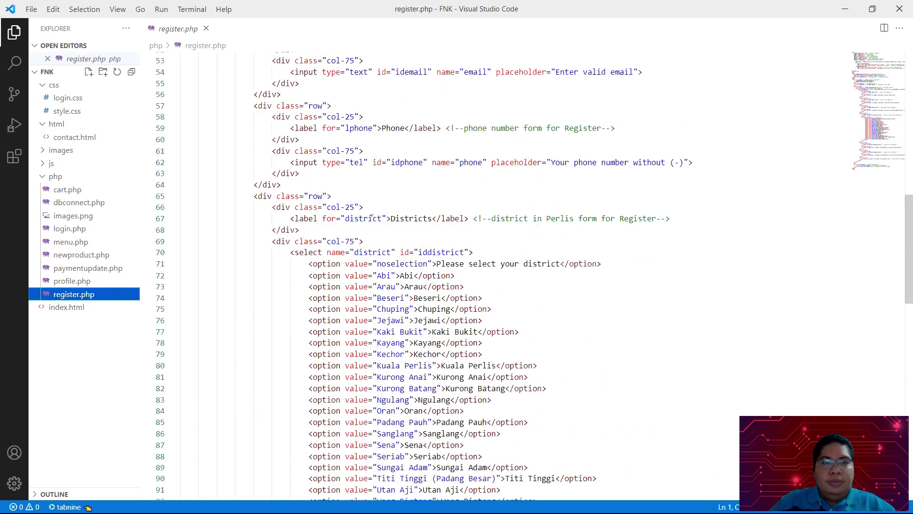
scroll(373, 215, up, 15)
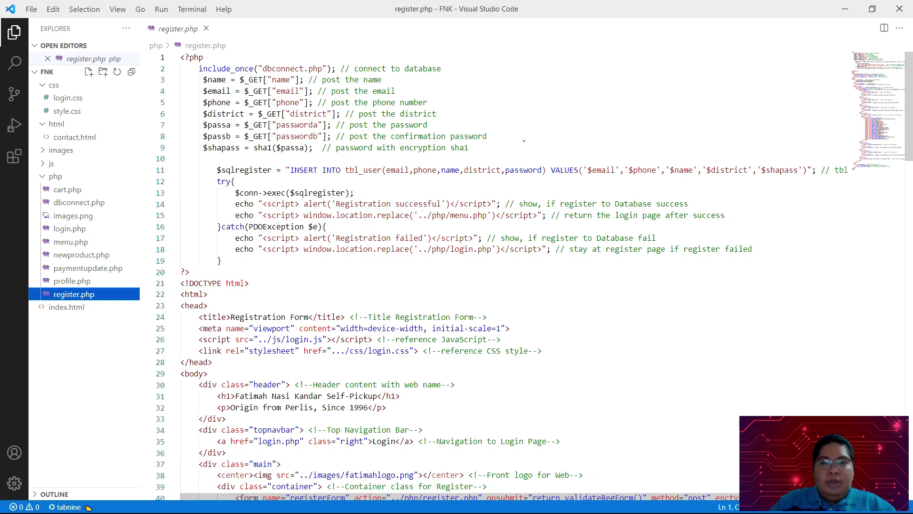
scroll(393, 178, down, 1)
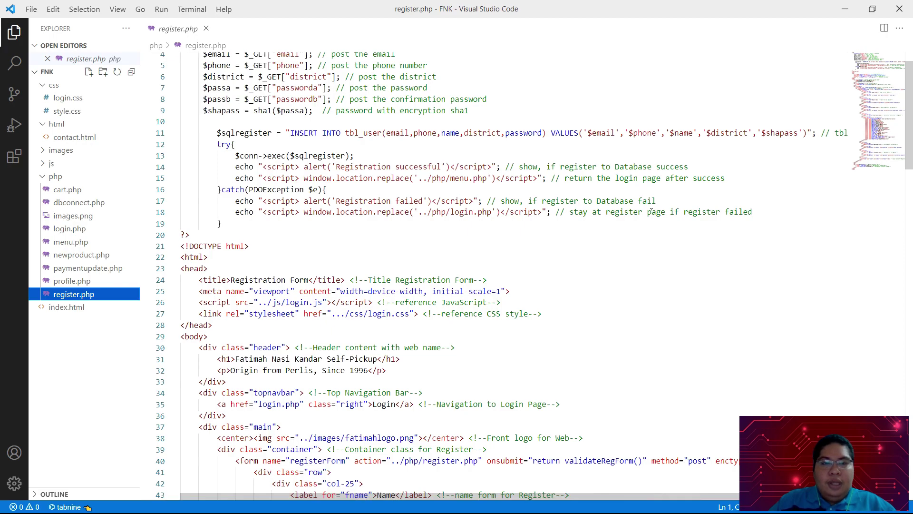
scroll(651, 211, down, 4)
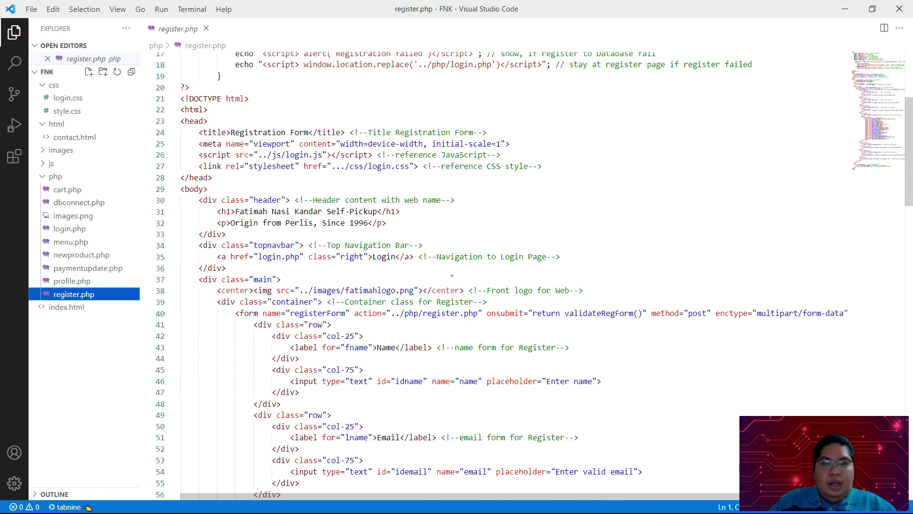
scroll(452, 276, down, 15)
click(70, 229)
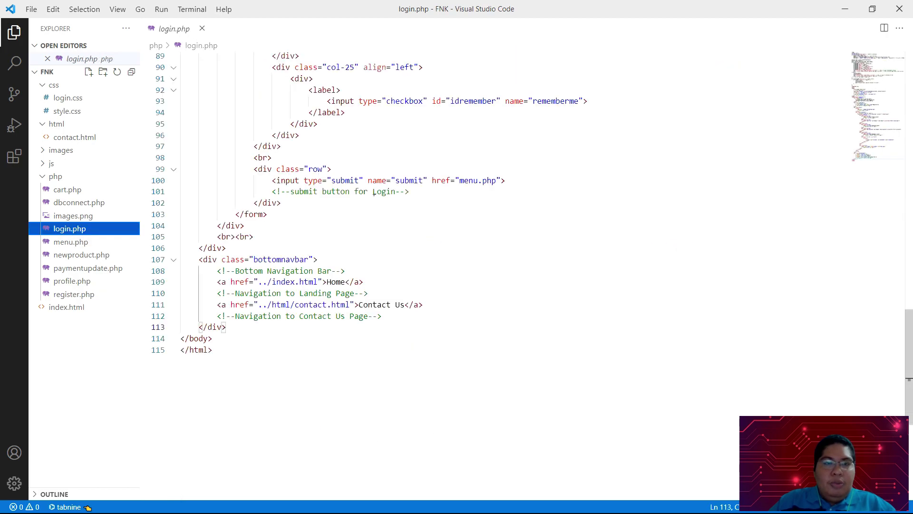
scroll(374, 192, up, 20)
scroll(375, 193, up, 10)
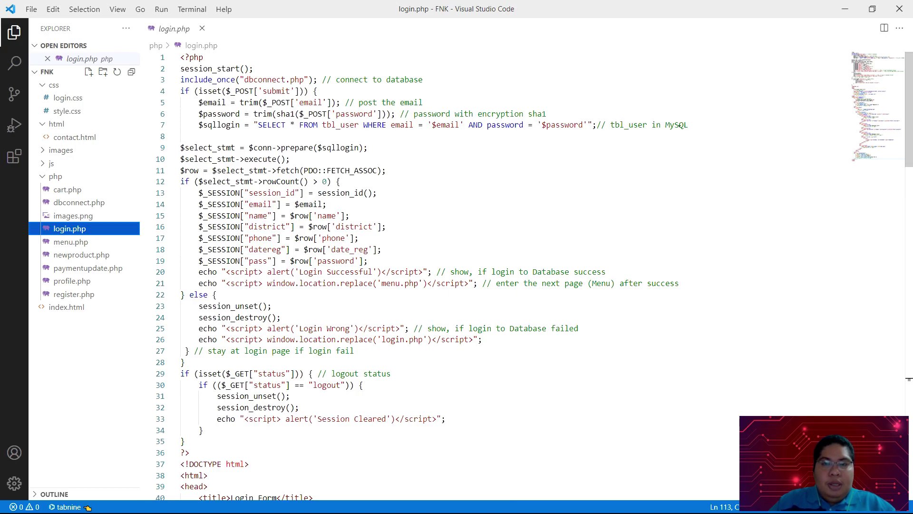
drag(688, 125, 615, 125)
click(662, 135)
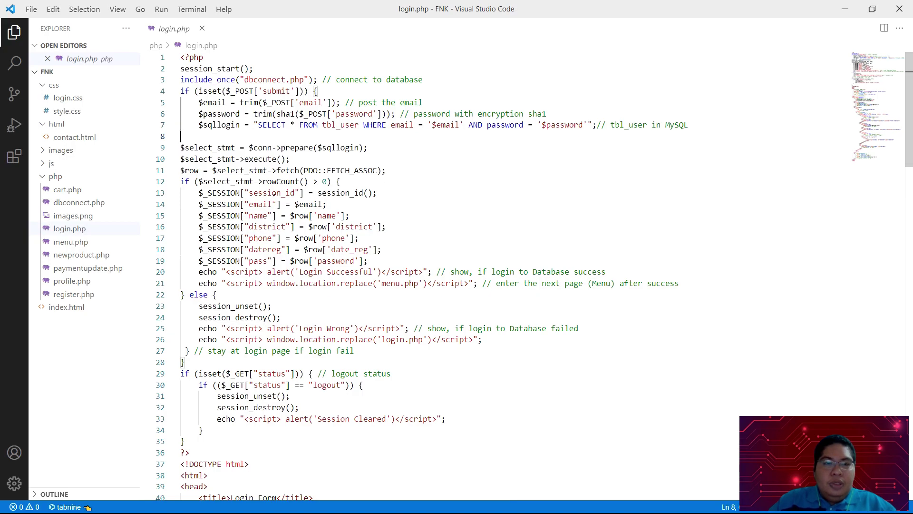
scroll(280, 230, down, 1)
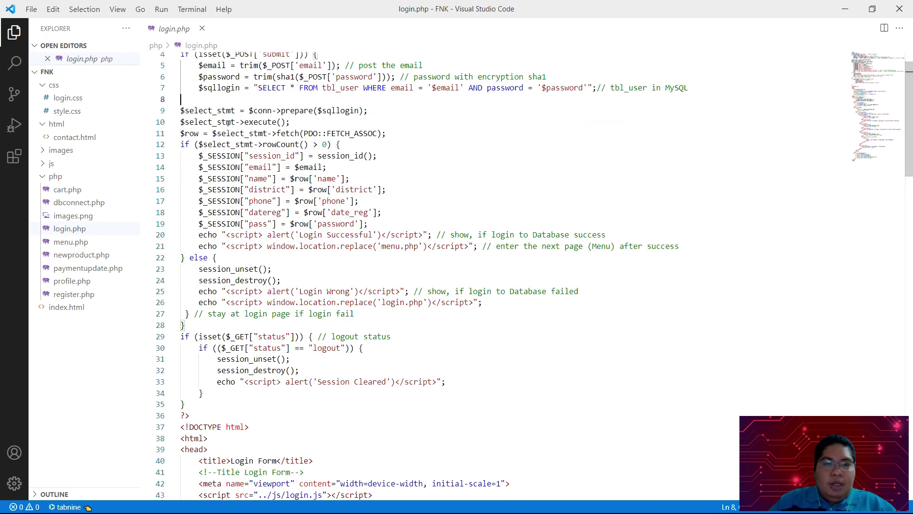
scroll(264, 122, down, 2)
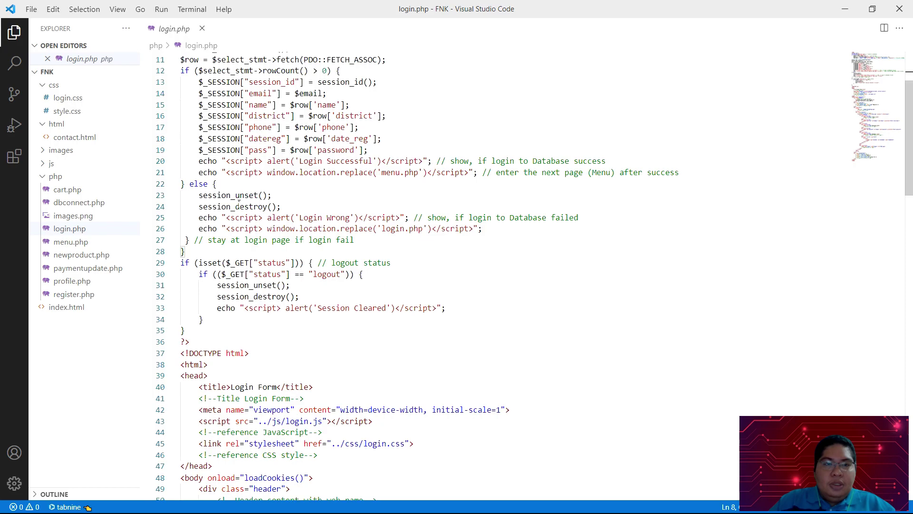
mouse_move(239, 281)
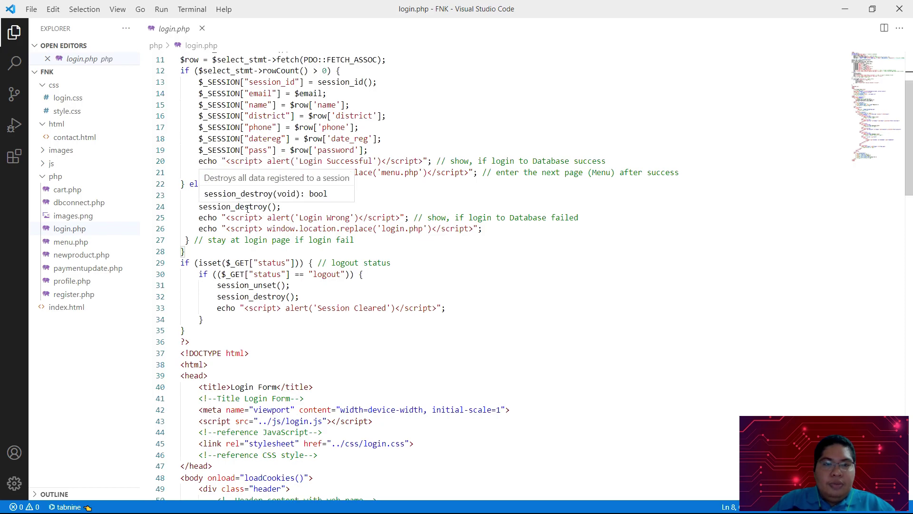
scroll(306, 194, down, 3)
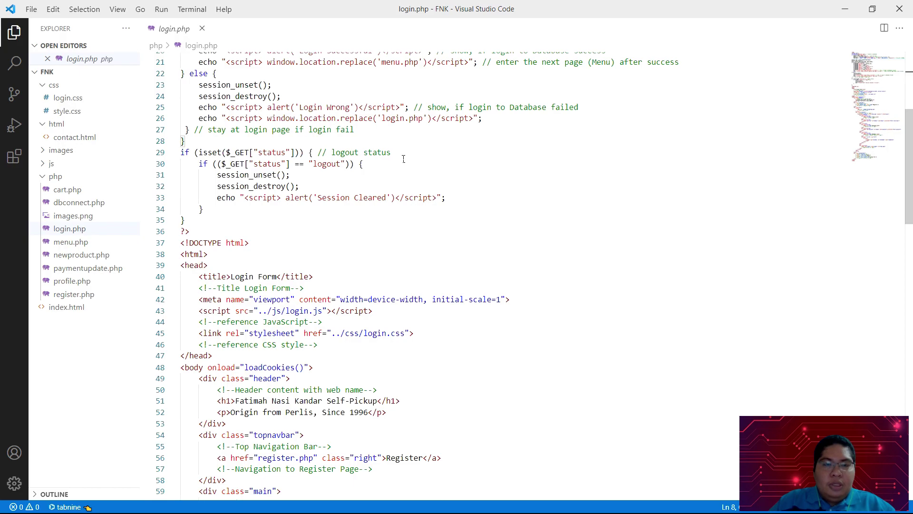
scroll(404, 158, down, 5)
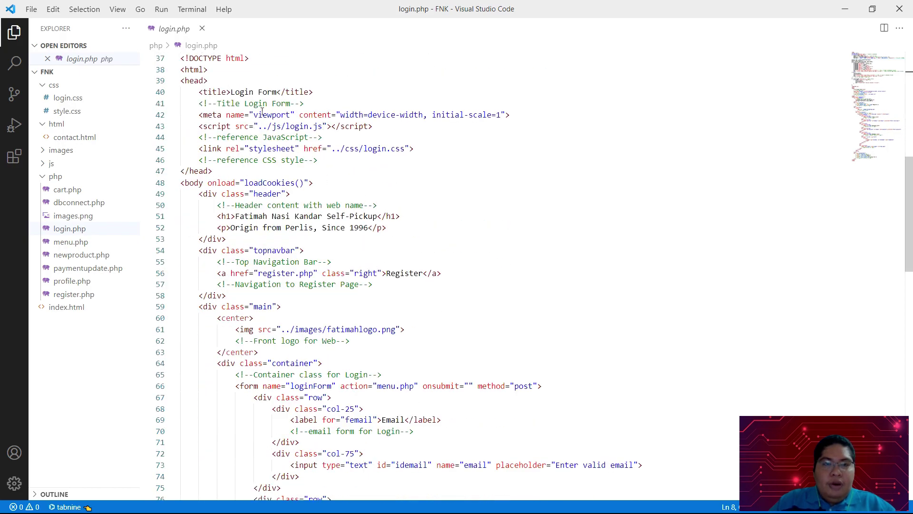
scroll(262, 111, down, 15)
click(70, 242)
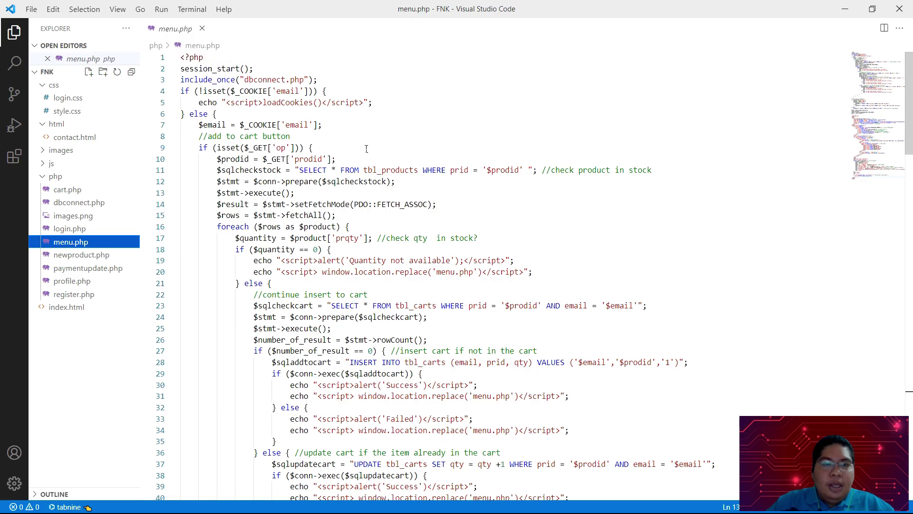
drag(303, 142, 192, 142)
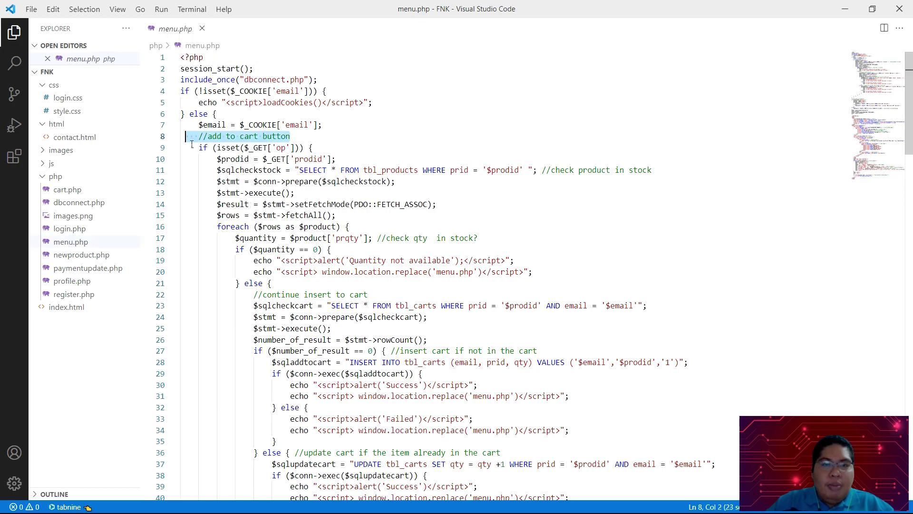
click(413, 192)
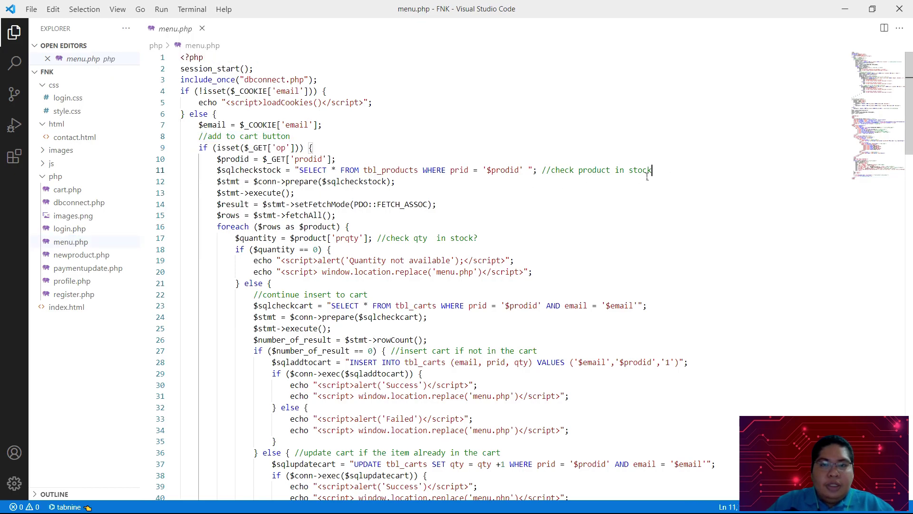
drag(647, 176, 560, 175)
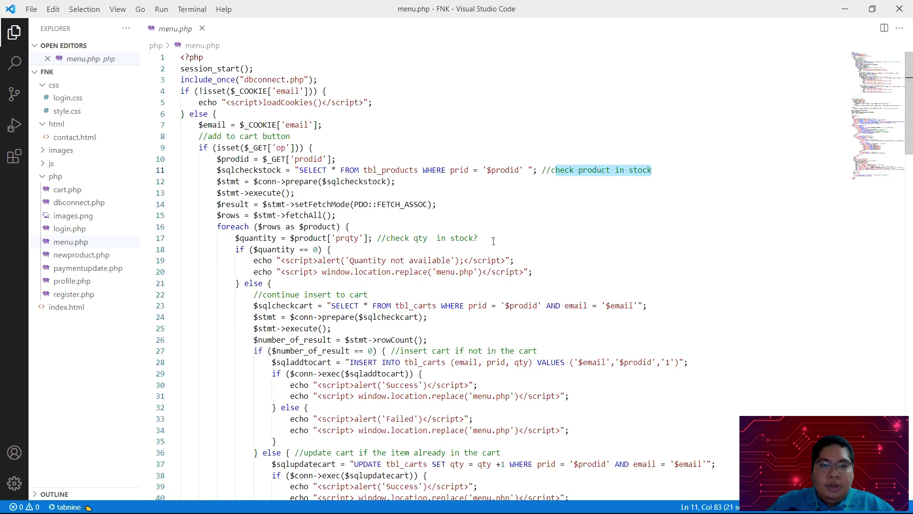
scroll(412, 252, down, 2)
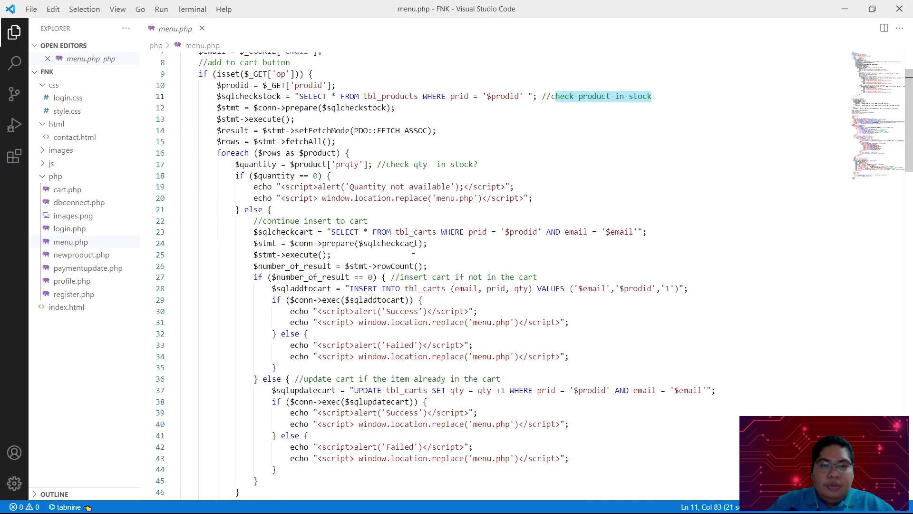
scroll(408, 242, down, 2)
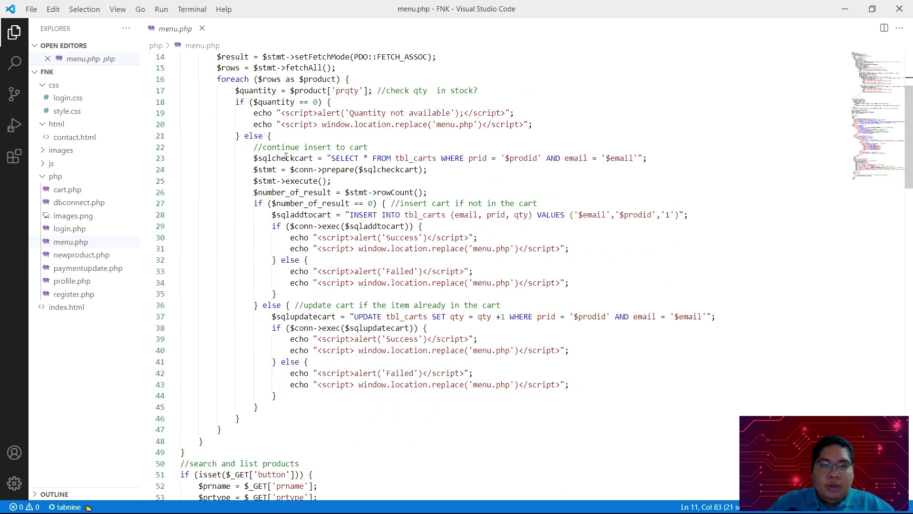
click(401, 193)
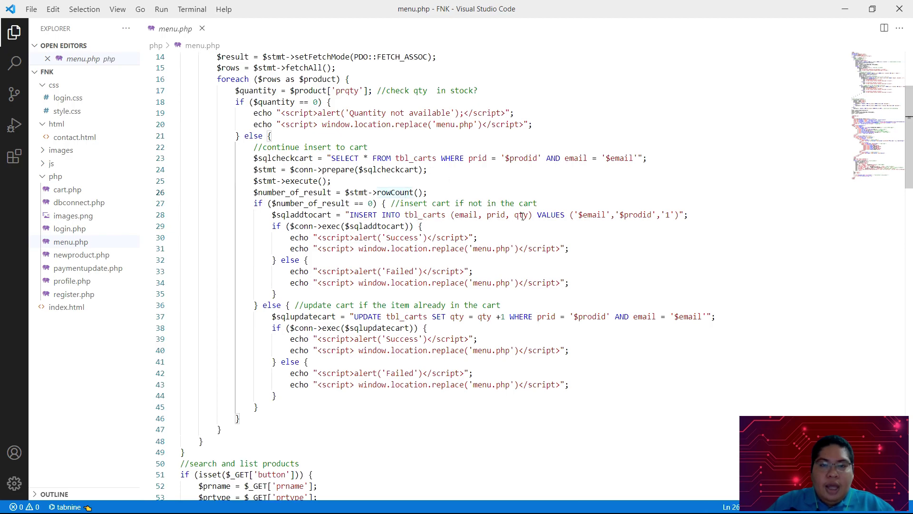
scroll(524, 224, down, 2)
scroll(481, 229, down, 1)
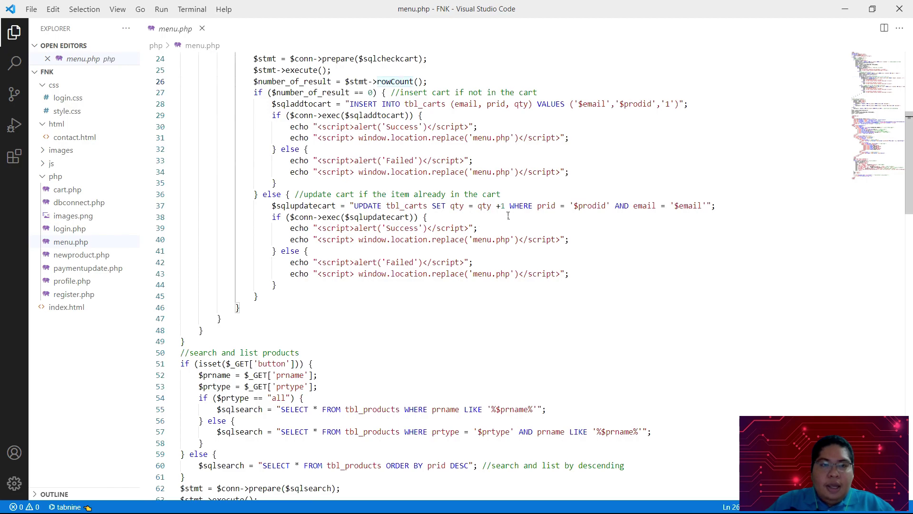
scroll(443, 217, down, 6)
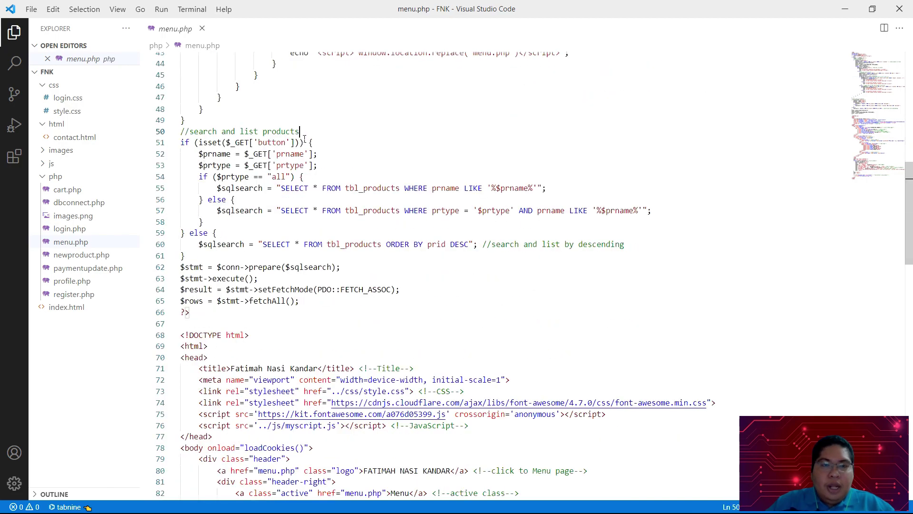
click(294, 153)
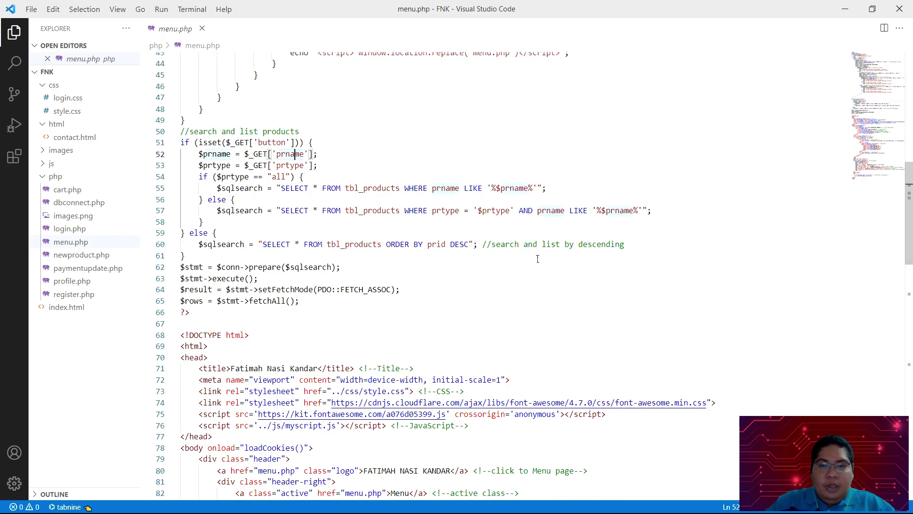
drag(625, 245, 454, 245)
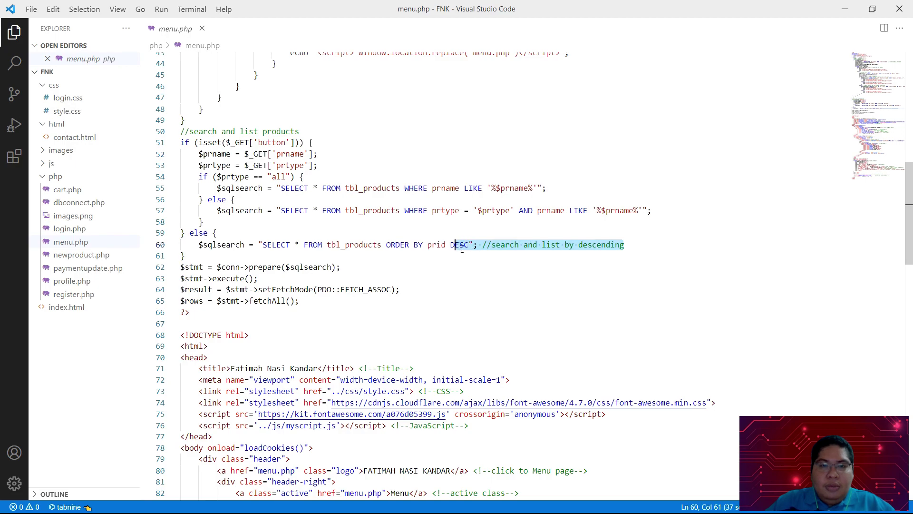
click(328, 267)
scroll(412, 256, down, 6)
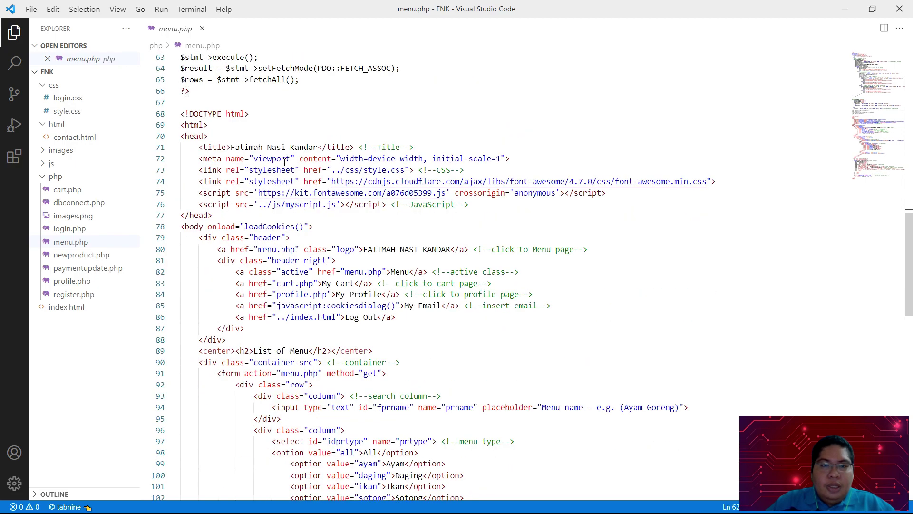
scroll(390, 202, down, 4)
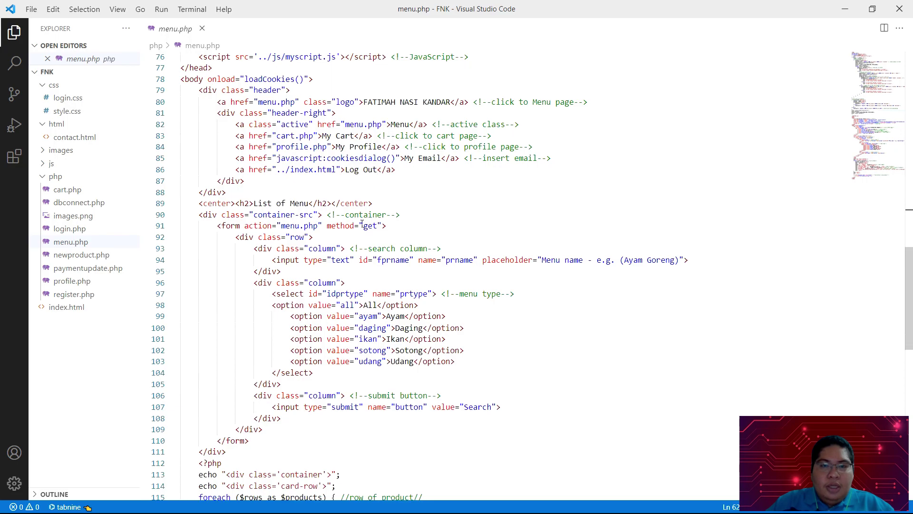
scroll(438, 267, down, 4)
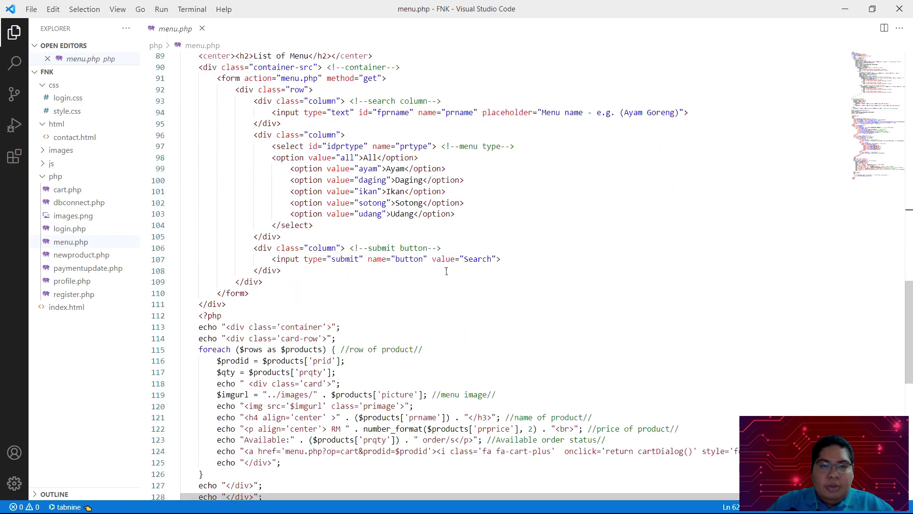
scroll(354, 217, down, 3)
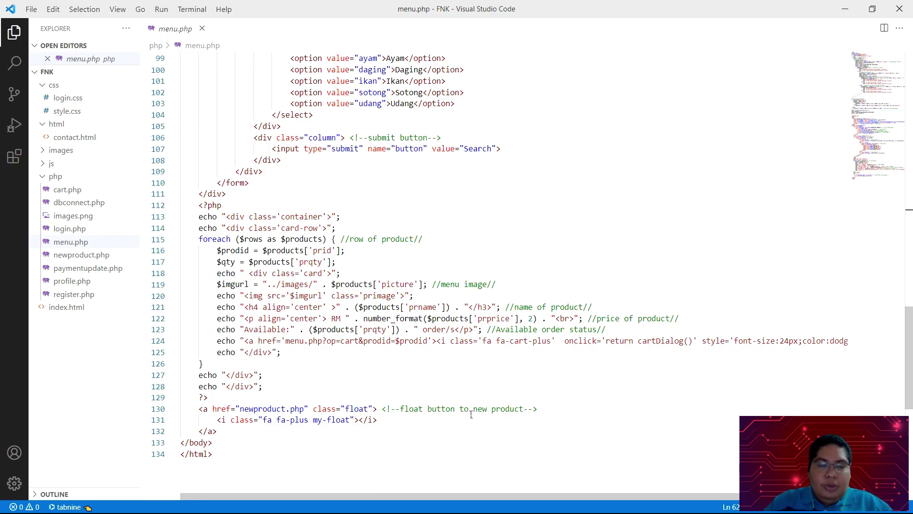
mouse_move(86, 71)
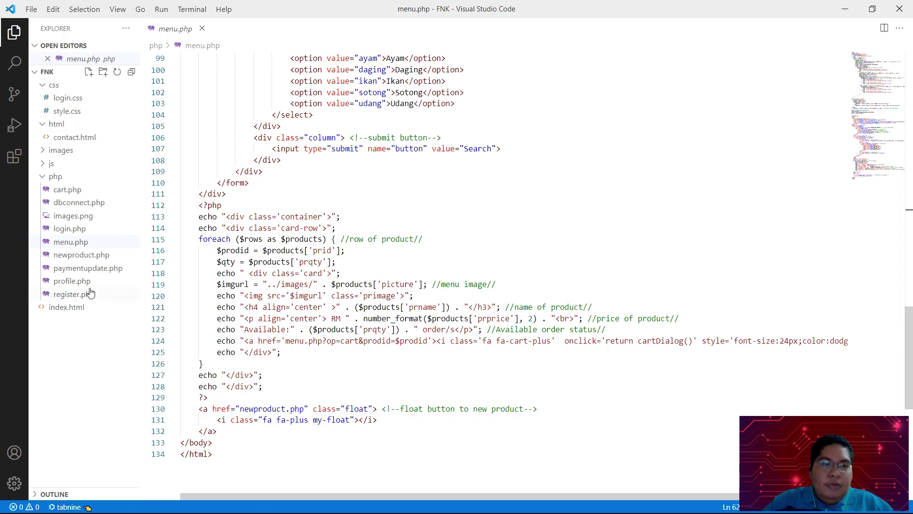
Review newproduct.php's product insert, image upload code and Upload Menu form markup
click(78, 258)
scroll(280, 204, up, 15)
scroll(281, 204, up, 10)
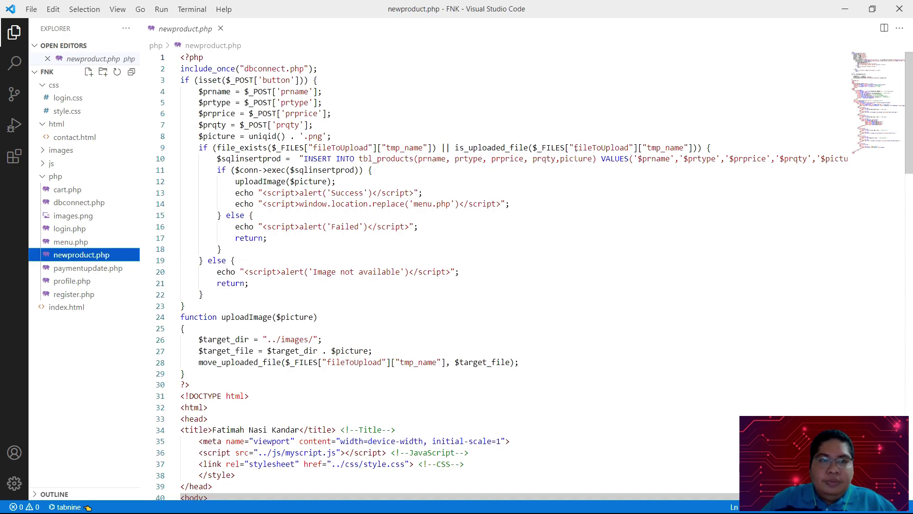
scroll(523, 162, down, 3)
scroll(504, 172, down, 2)
scroll(486, 176, down, 1)
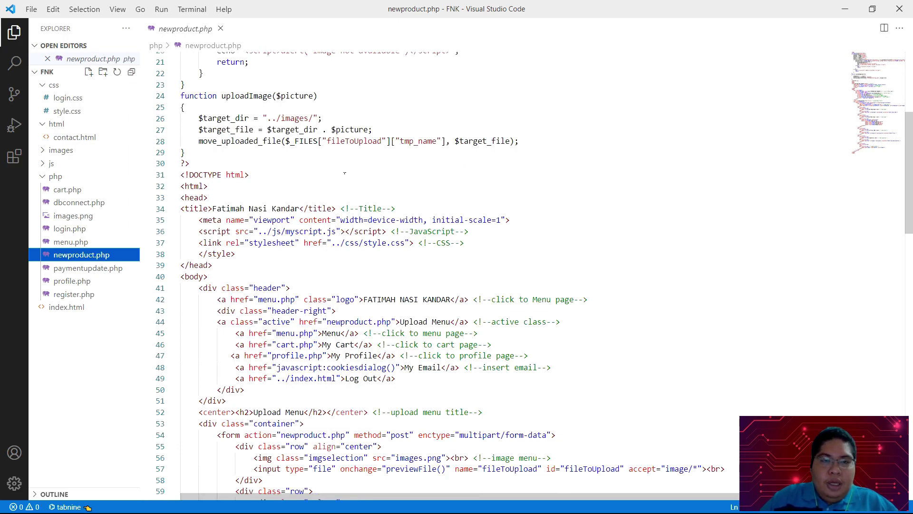
scroll(345, 174, down, 3)
scroll(378, 186, down, 1)
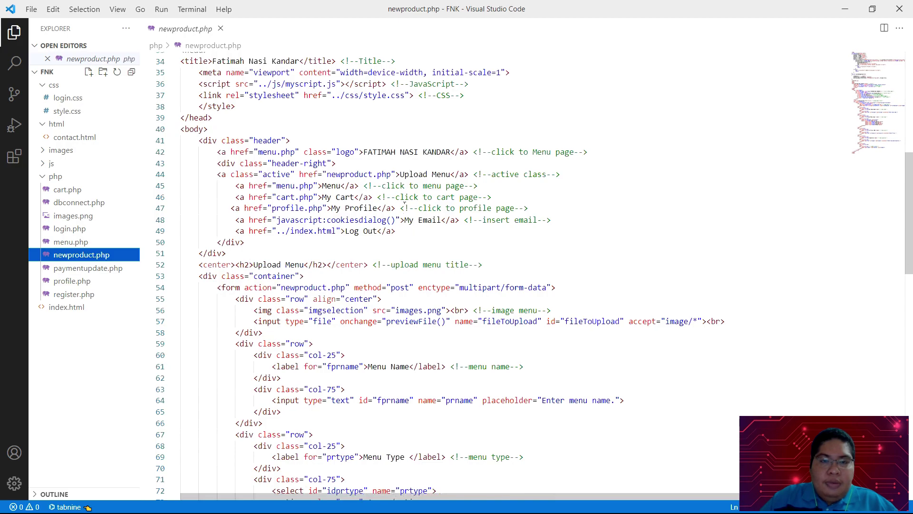
scroll(404, 203, down, 4)
scroll(405, 203, down, 1)
scroll(405, 203, down, 4)
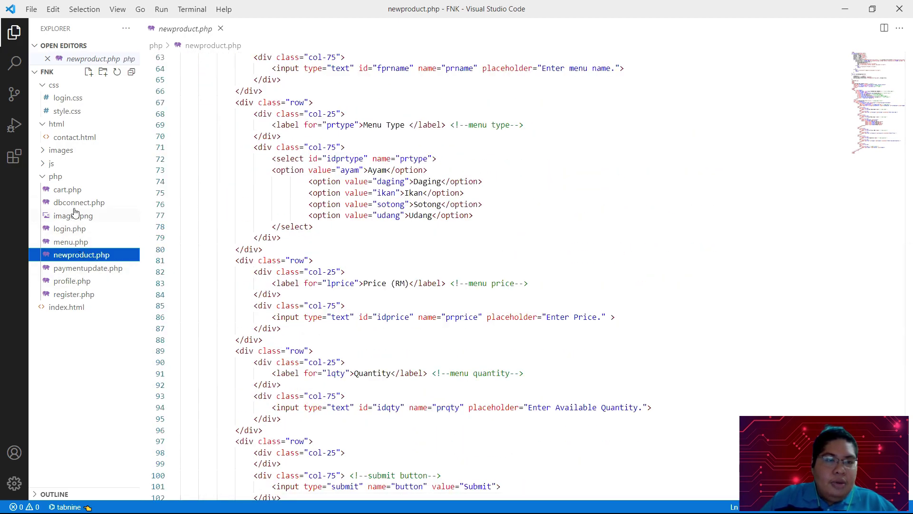
Read through cart.php from its cart total loop down to the payment form's pickup time and Pay input
click(67, 190)
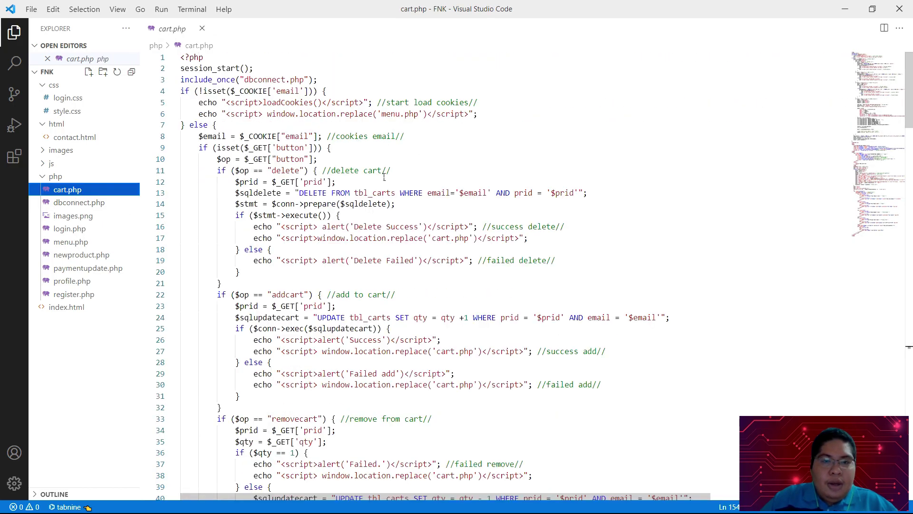
scroll(384, 177, down, 3)
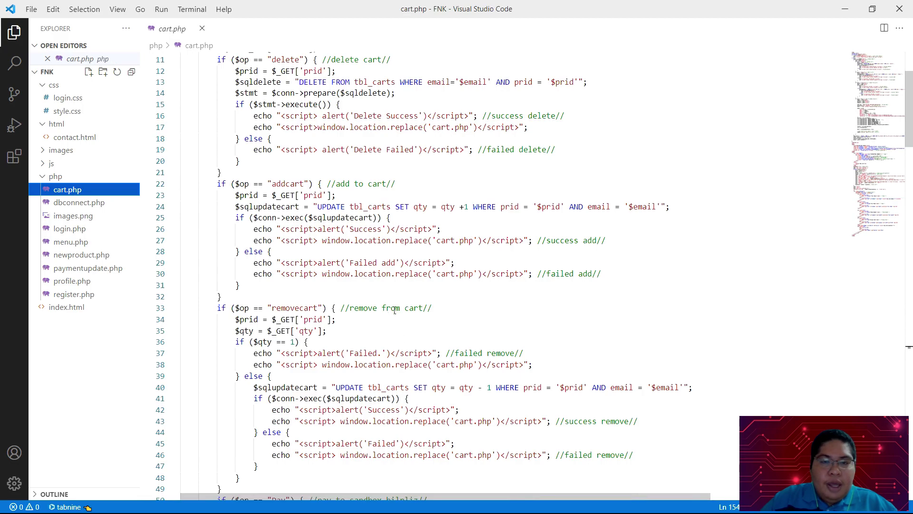
scroll(394, 309, down, 2)
scroll(395, 310, down, 2)
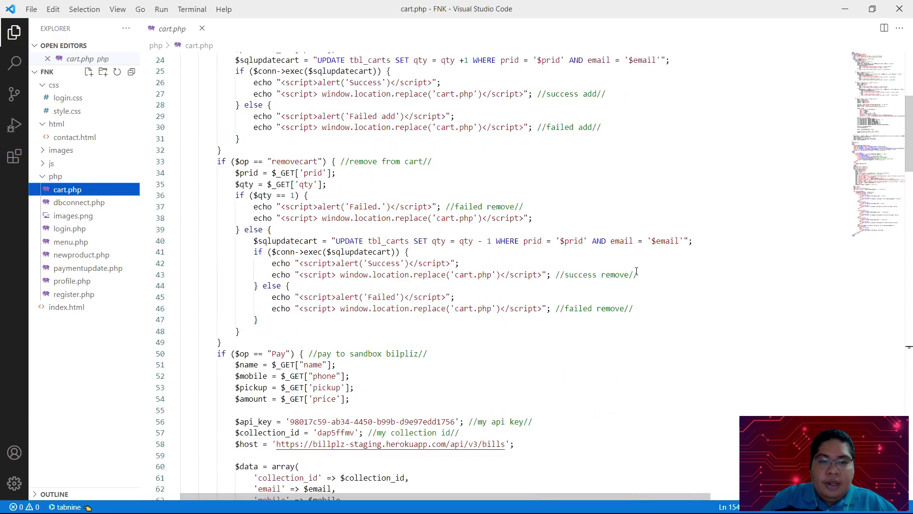
scroll(637, 271, down, 3)
scroll(416, 228, down, 1)
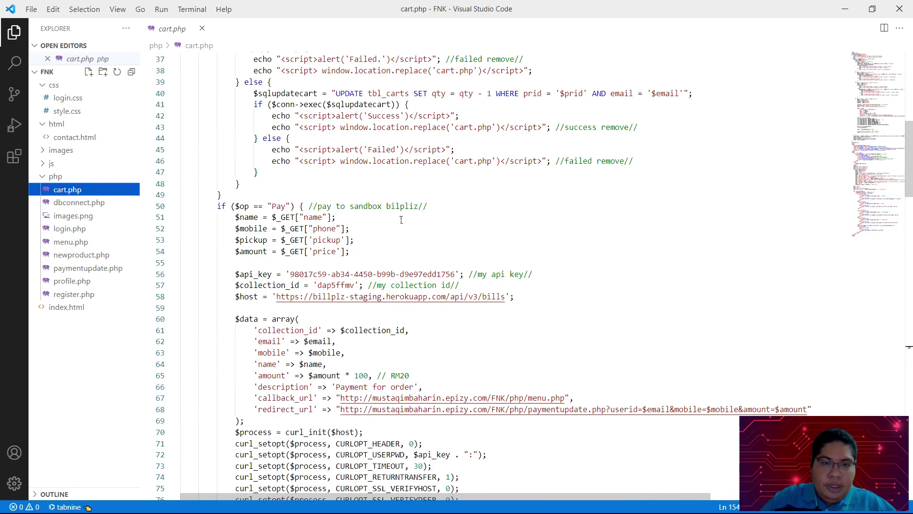
scroll(350, 206, down, 1)
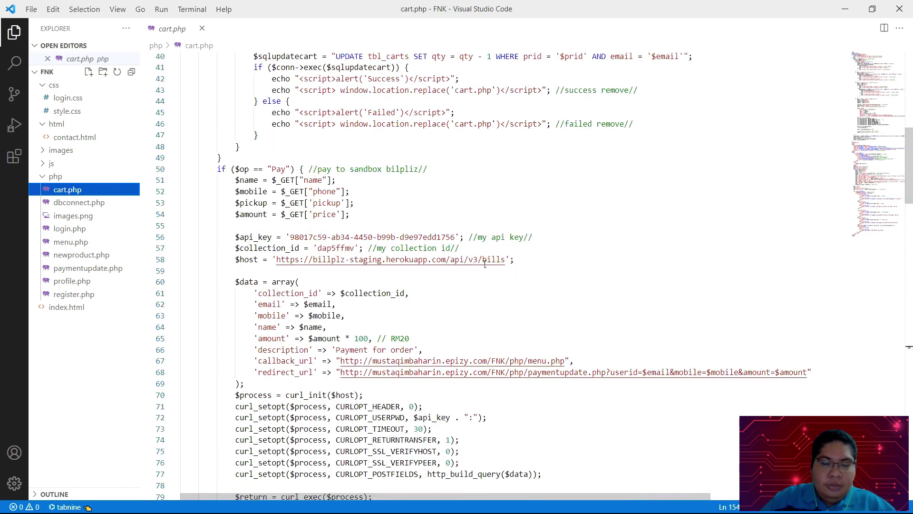
scroll(350, 294, down, 2)
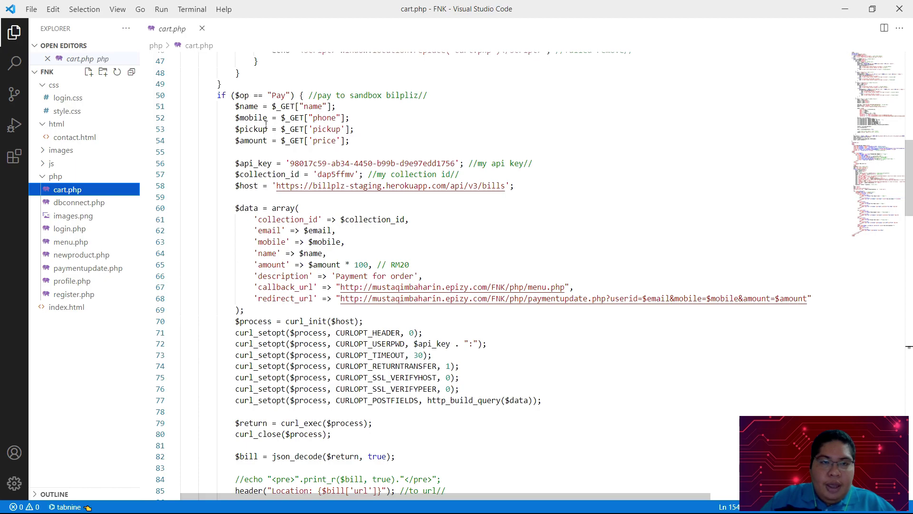
scroll(347, 204, down, 5)
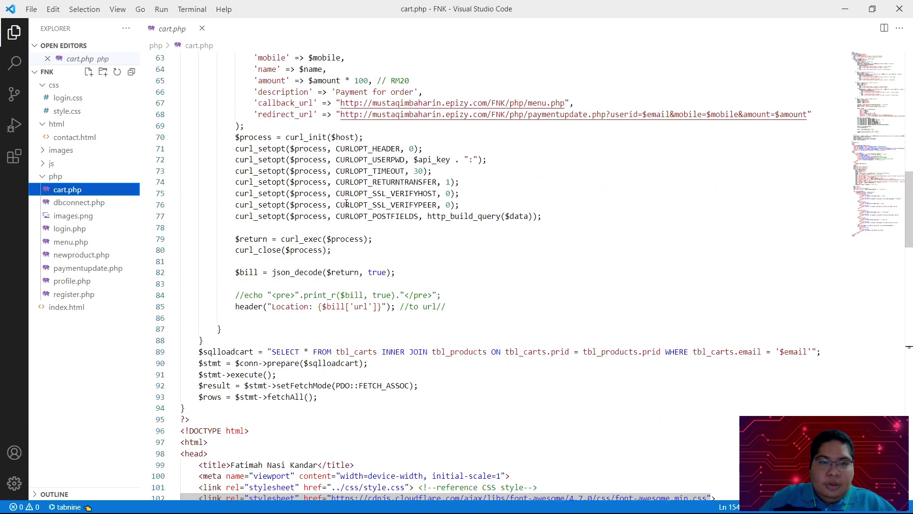
scroll(347, 204, down, 2)
scroll(343, 210, down, 2)
scroll(335, 219, down, 1)
scroll(326, 231, down, 5)
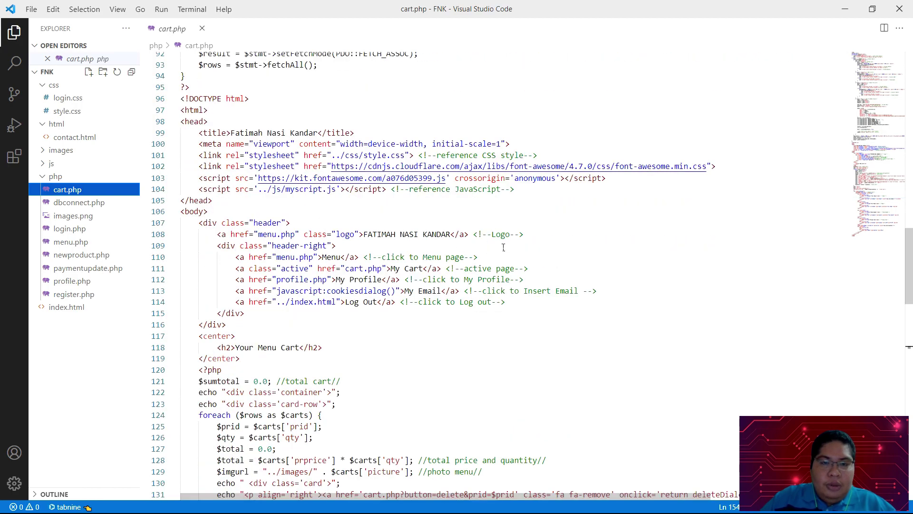
scroll(486, 271, down, 1)
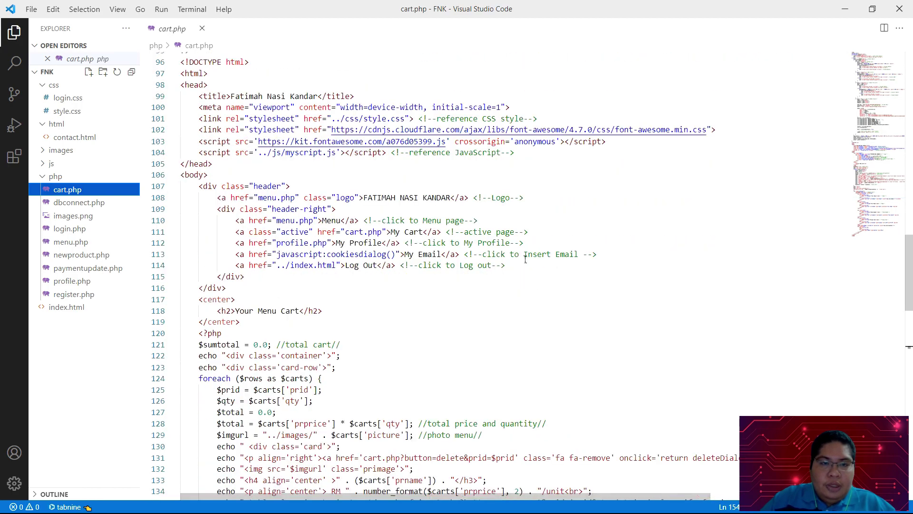
scroll(577, 266, down, 4)
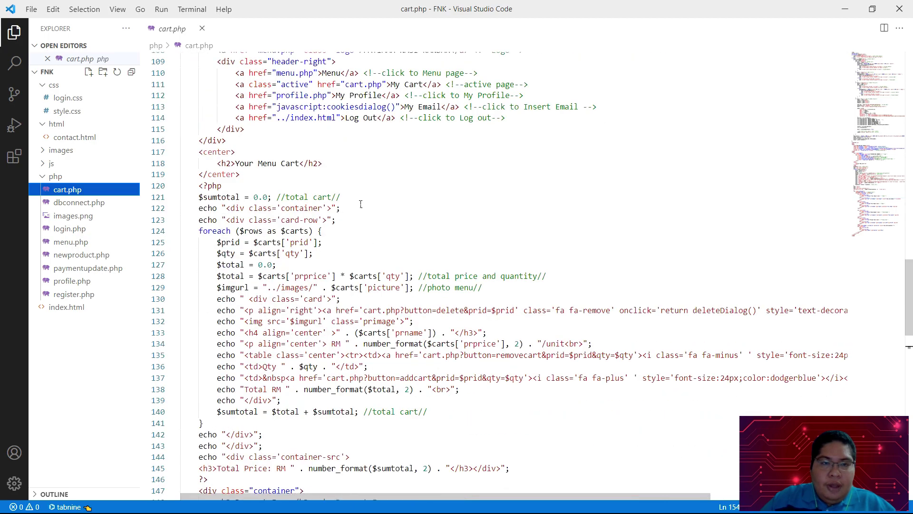
scroll(287, 167, down, 3)
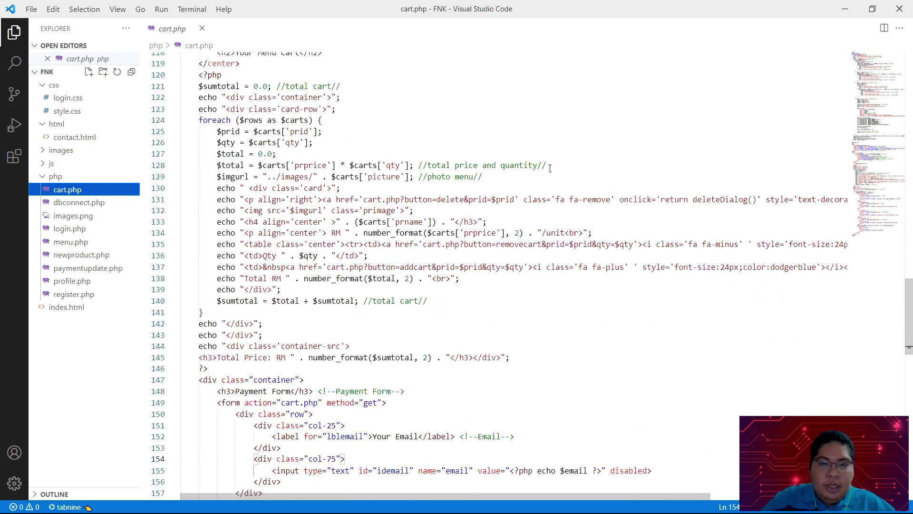
scroll(478, 202, down, 2)
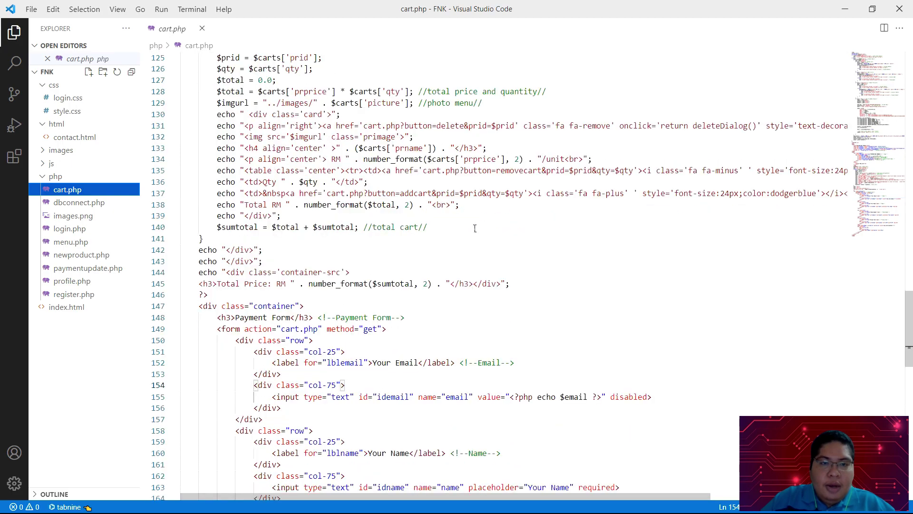
scroll(451, 252, down, 2)
scroll(426, 248, down, 2)
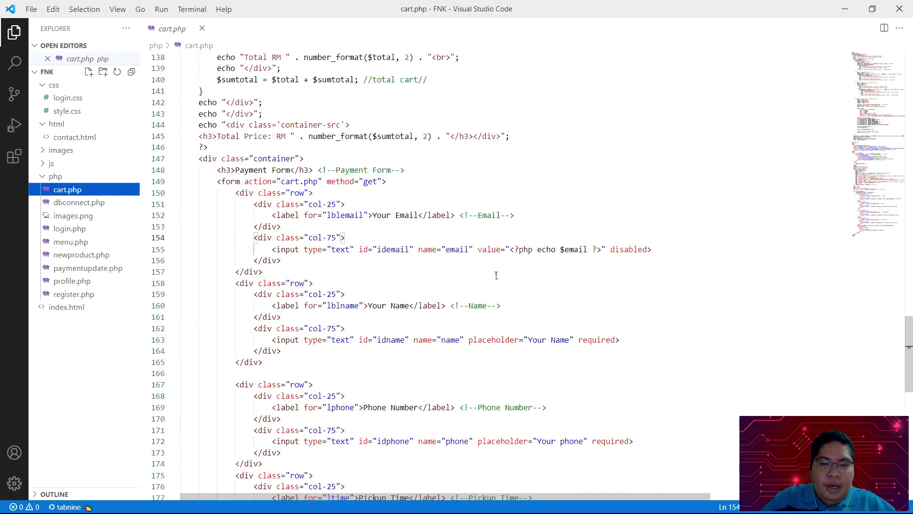
scroll(483, 296, down, 4)
scroll(483, 296, down, 2)
scroll(511, 244, down, 2)
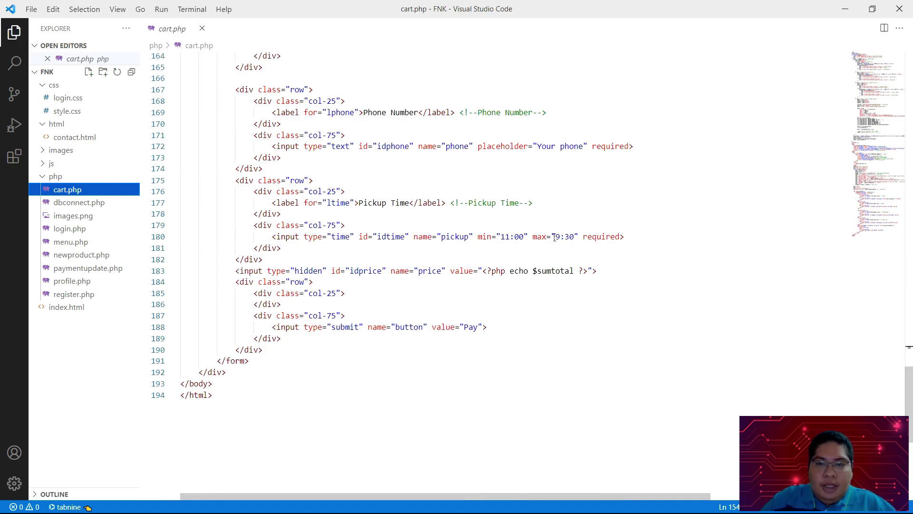
Scroll through profile.php to review its code
click(80, 283)
scroll(269, 193, up, 10)
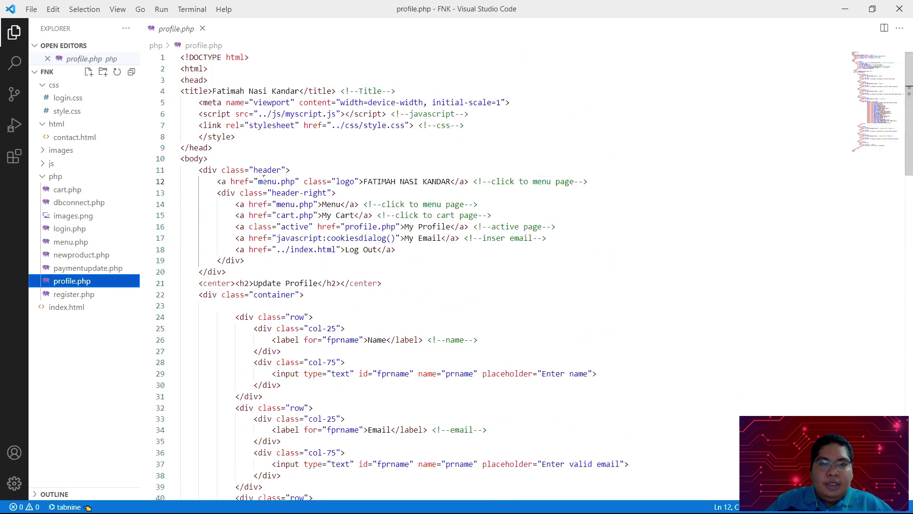
scroll(467, 243, down, 5)
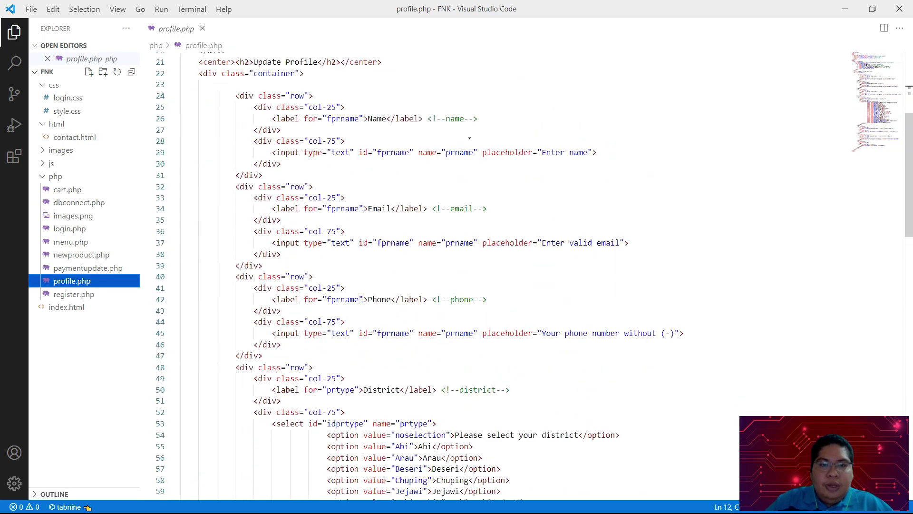
scroll(484, 197, down, 4)
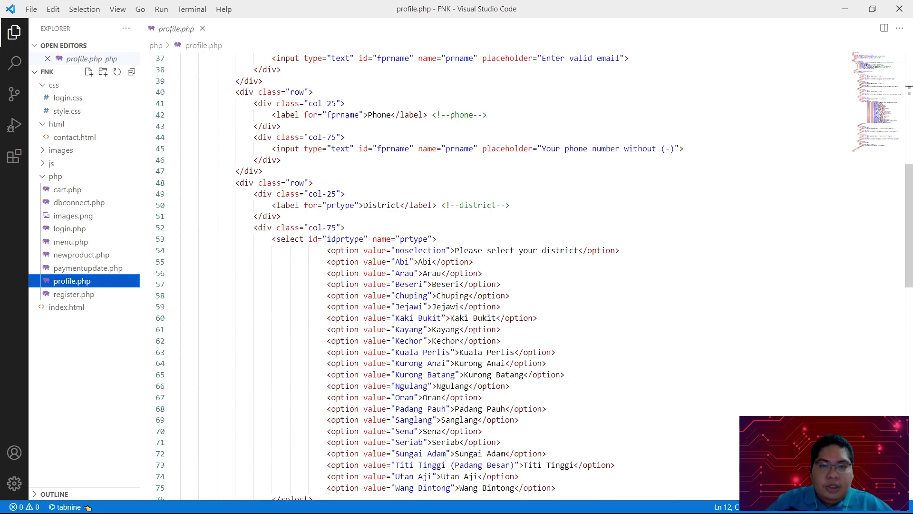
scroll(489, 205, down, 4)
scroll(489, 205, down, 3)
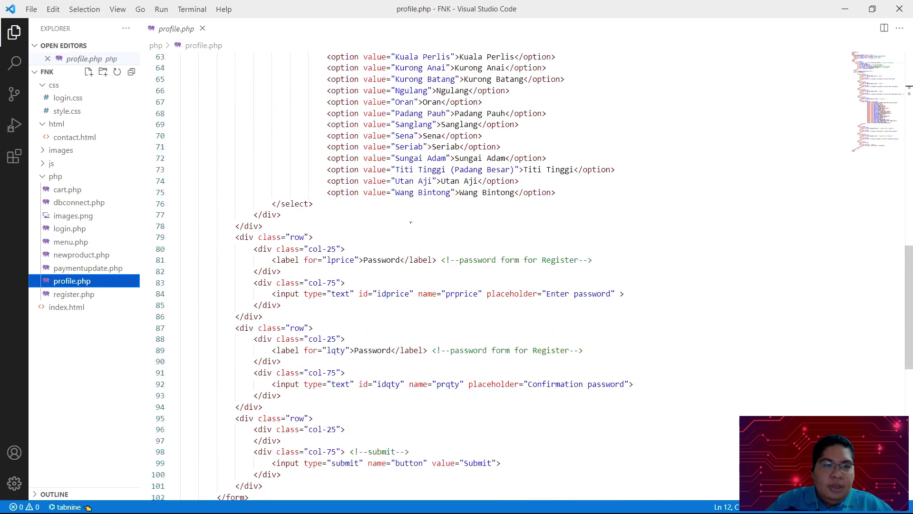
Review paymentupdate.php's Billplz signature check, purchase insert and receipt output, then expand the js folder
click(89, 270)
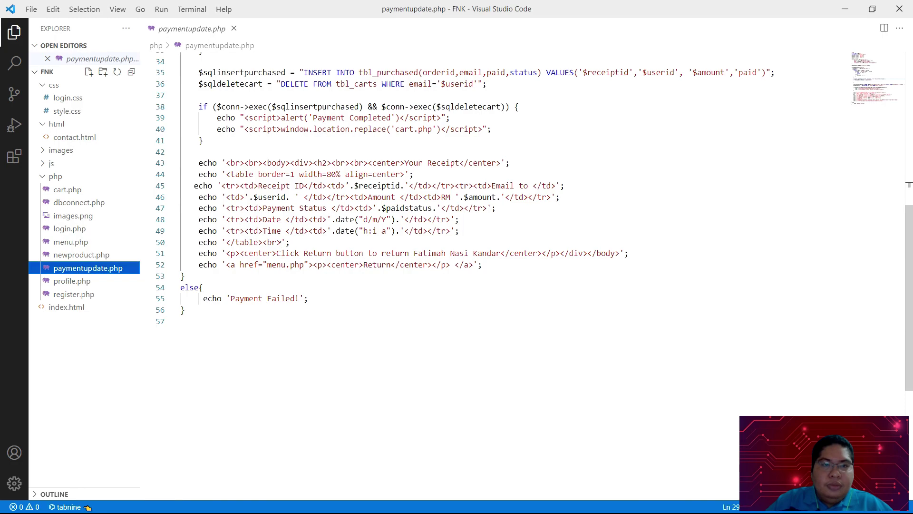
scroll(280, 242, up, 8)
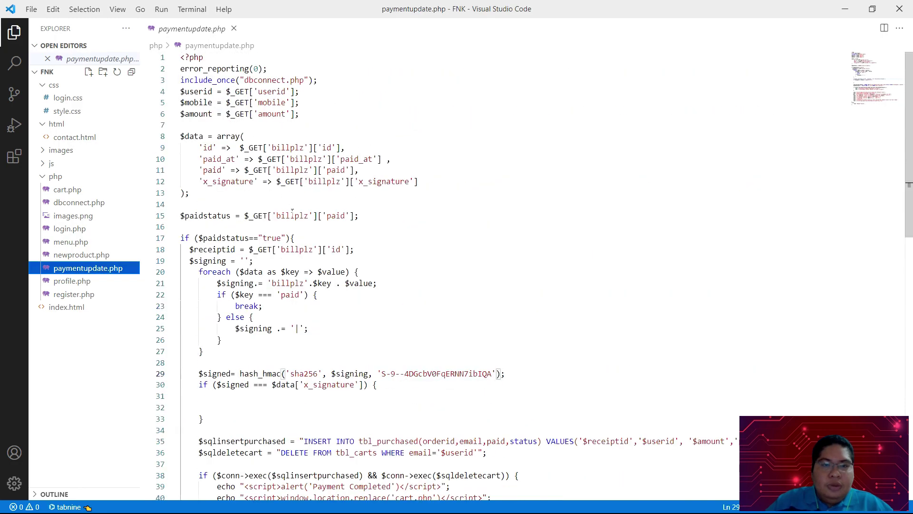
scroll(292, 212, down, 5)
drag(529, 191, 381, 189)
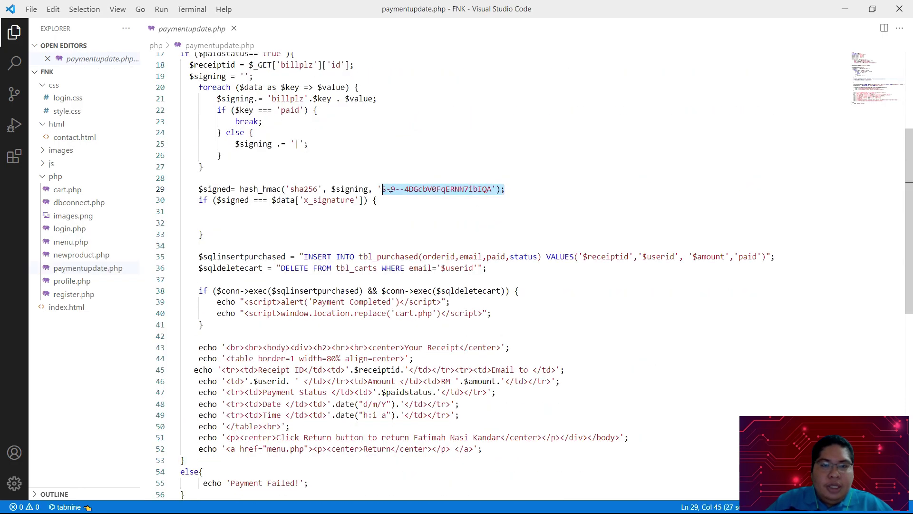
scroll(451, 248, down, 10)
scroll(451, 248, up, 10)
scroll(451, 248, up, 5)
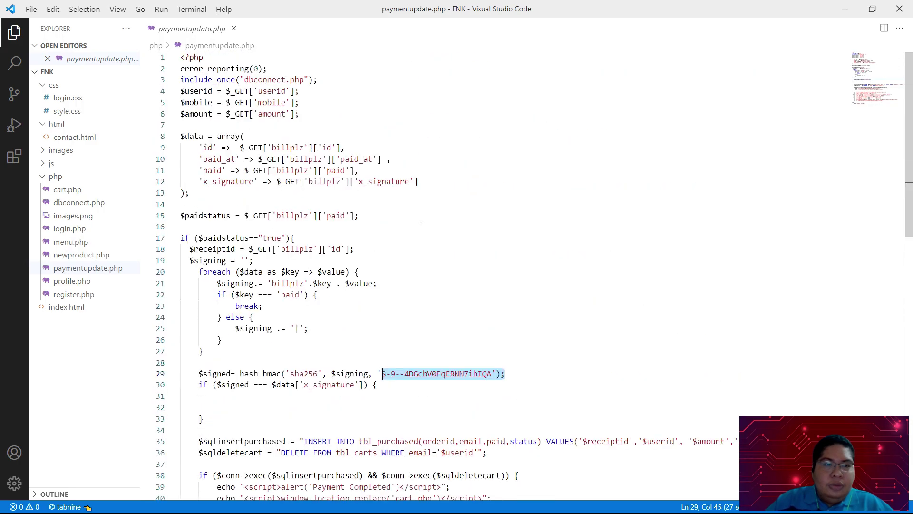
click(74, 162)
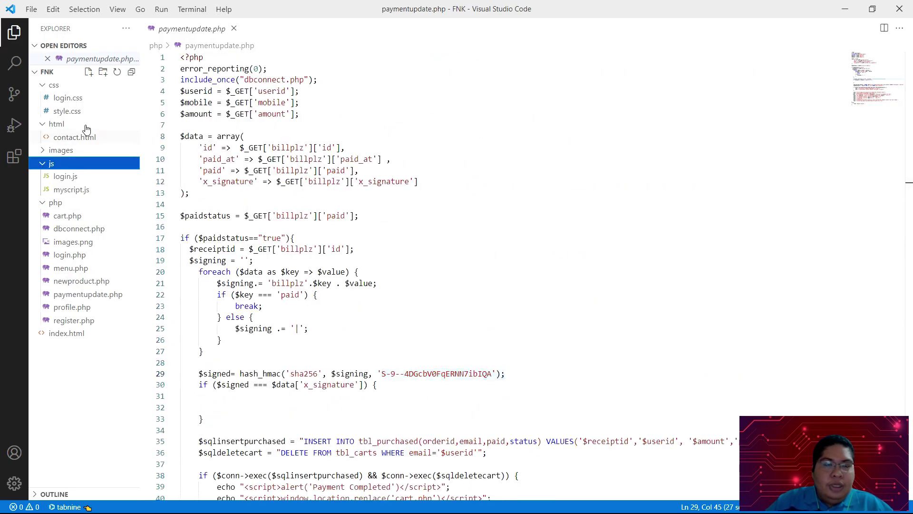
Scroll through the entire login.css stylesheet
click(76, 100)
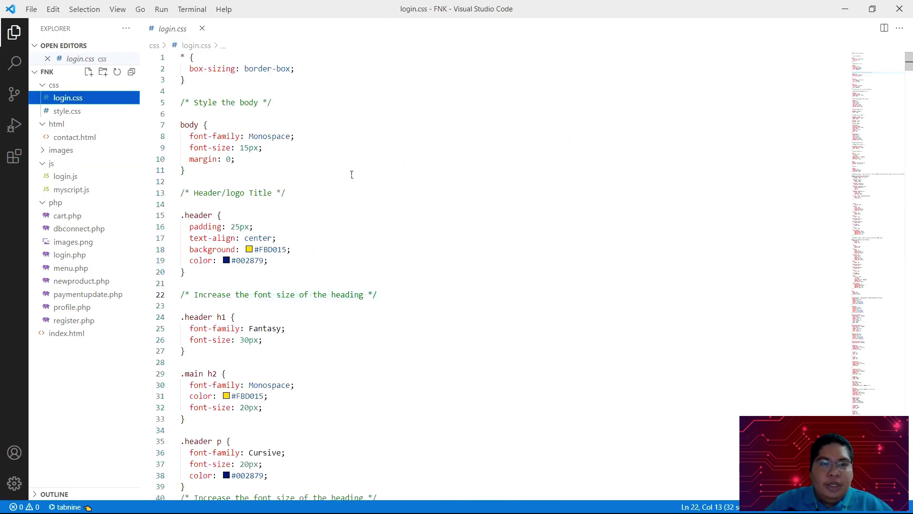
scroll(352, 175, down, 2)
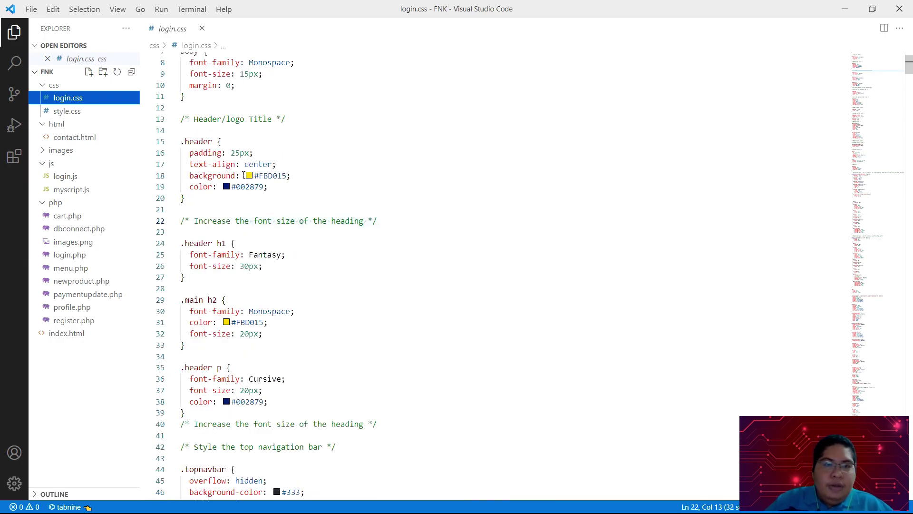
scroll(298, 244, down, 2)
scroll(298, 244, down, 1)
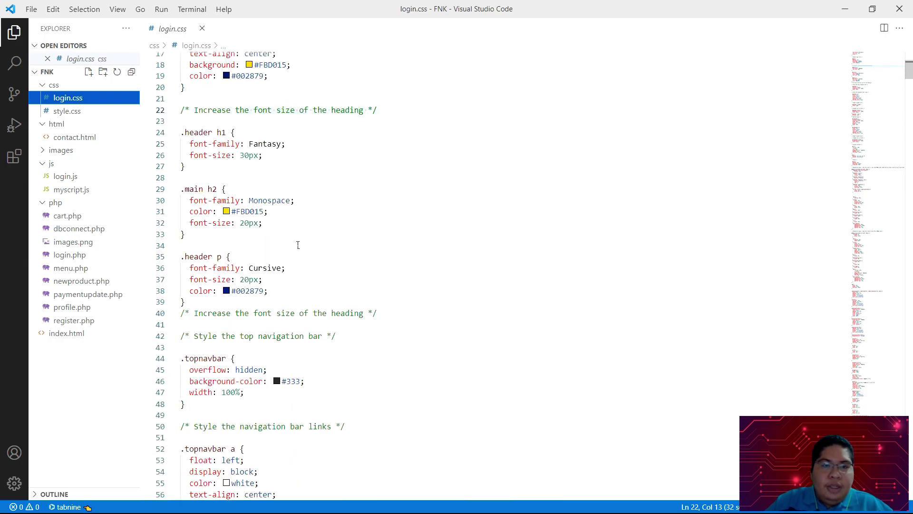
scroll(300, 240, down, 4)
scroll(300, 241, down, 3)
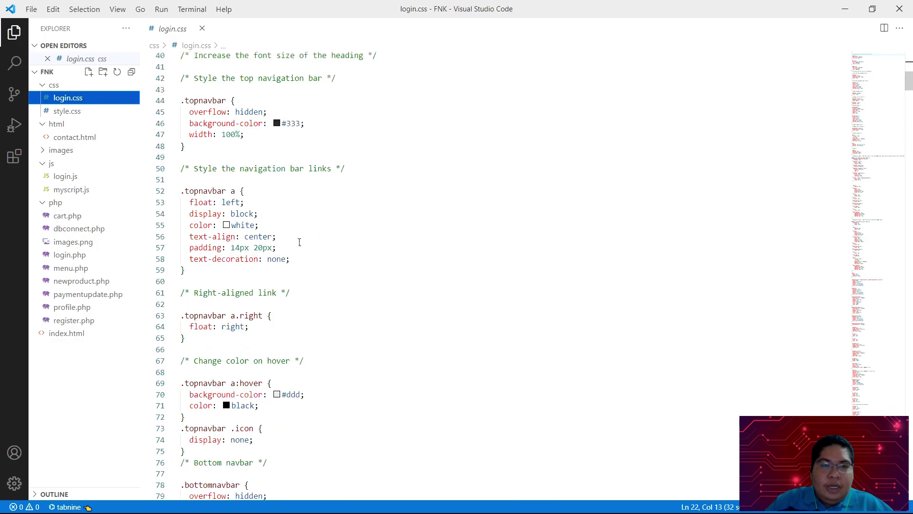
scroll(314, 179, down, 2)
scroll(305, 200, down, 2)
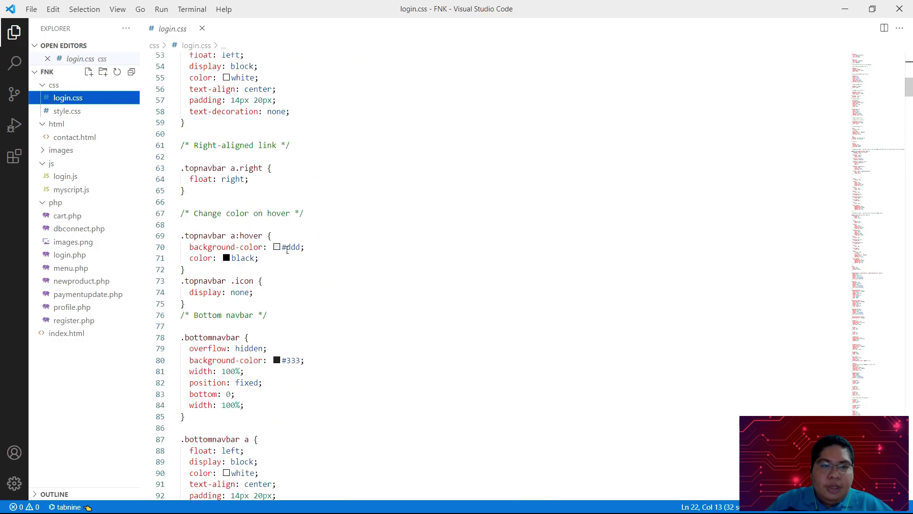
scroll(288, 247, down, 1)
scroll(260, 170, down, 1)
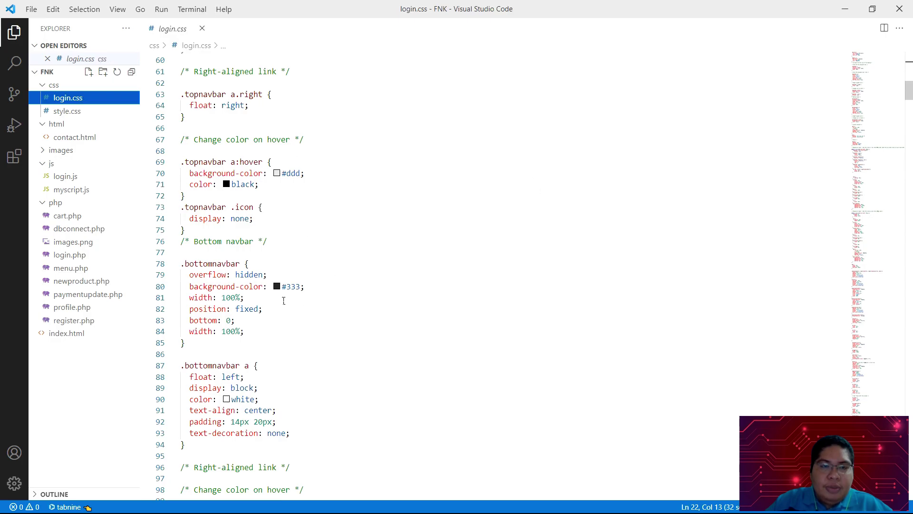
scroll(334, 297, down, 2)
scroll(318, 299, down, 6)
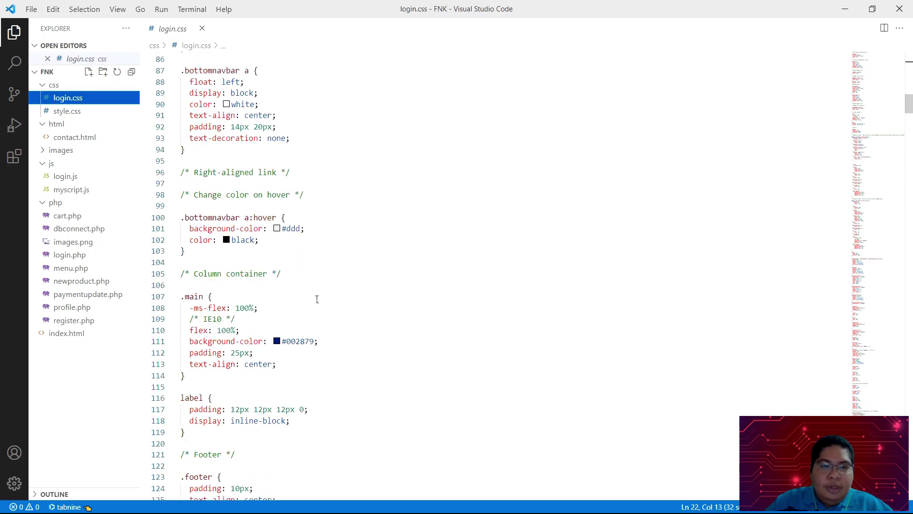
scroll(317, 295, down, 3)
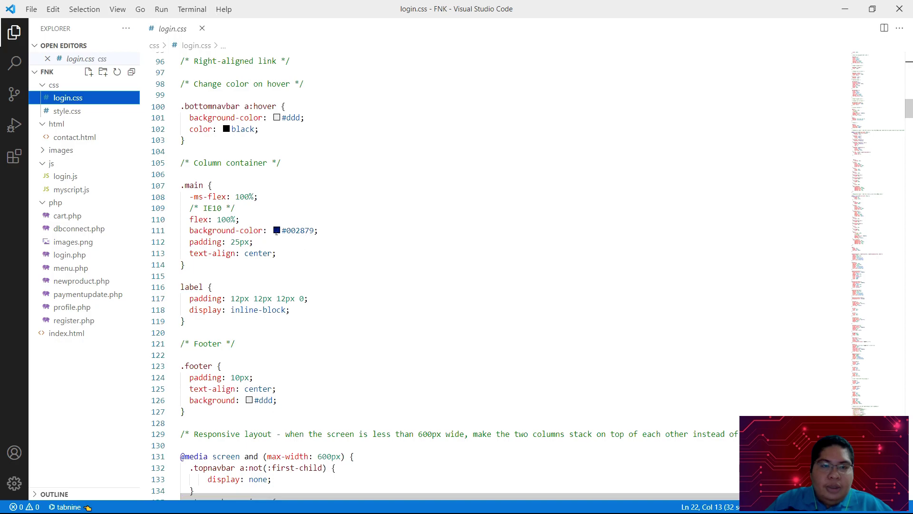
scroll(276, 232, down, 3)
scroll(275, 243, down, 1)
scroll(273, 254, down, 2)
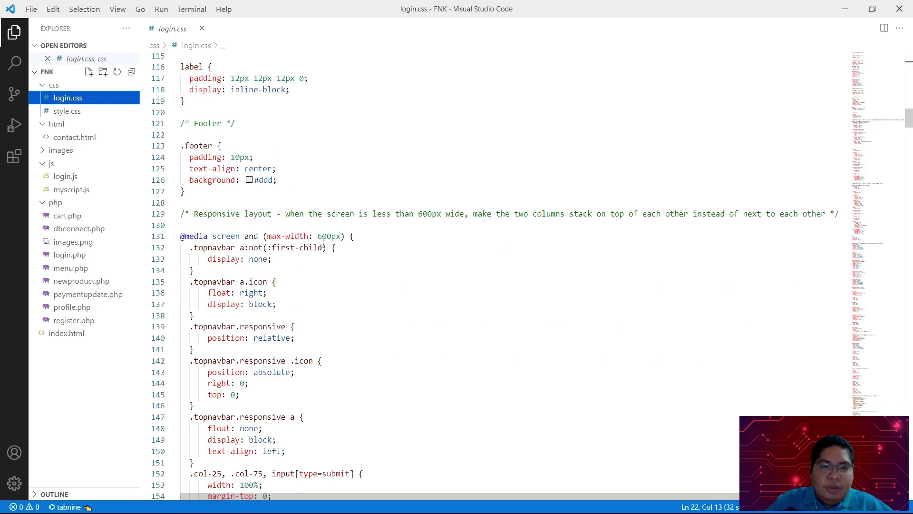
scroll(326, 247, down, 3)
scroll(331, 254, down, 2)
scroll(340, 262, down, 6)
scroll(347, 270, down, 3)
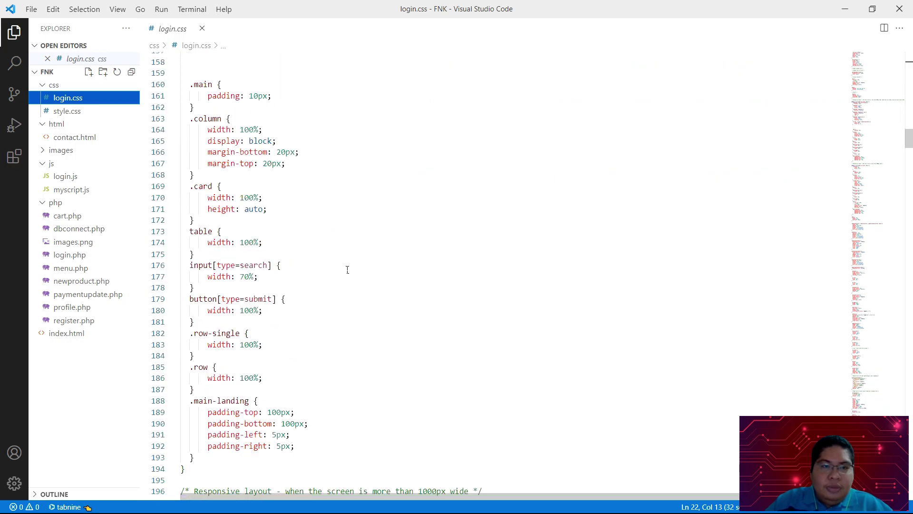
scroll(348, 270, down, 3)
scroll(288, 260, down, 5)
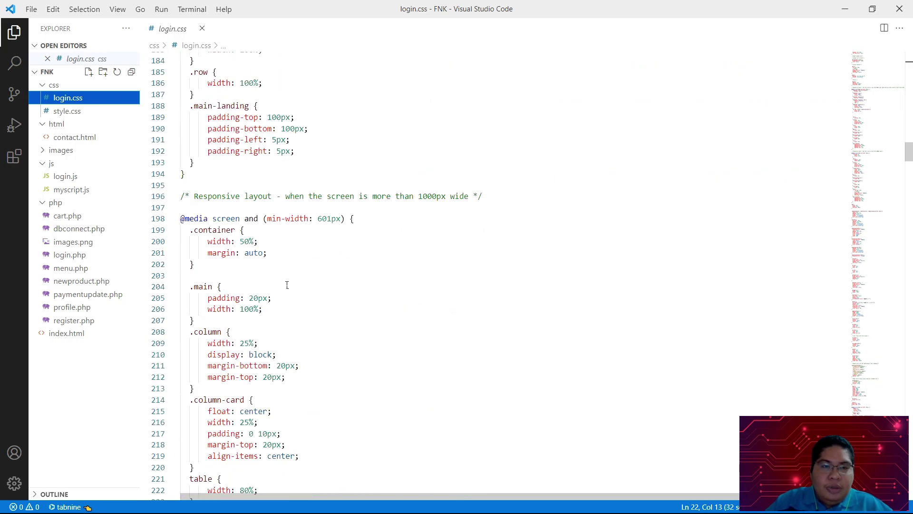
scroll(287, 285, down, 3)
scroll(288, 291, down, 9)
scroll(288, 291, down, 1)
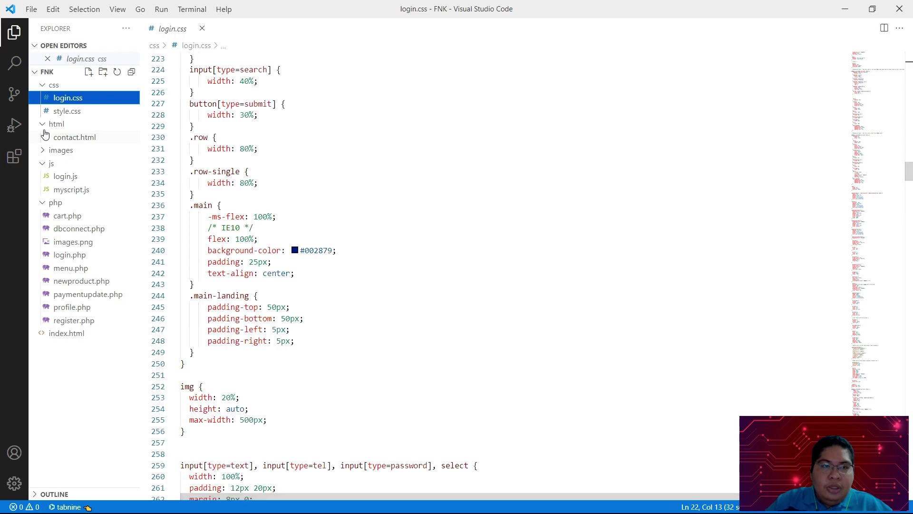
Compare style.css with login.css and review style.css's button, center-margin and media-query rules
click(73, 113)
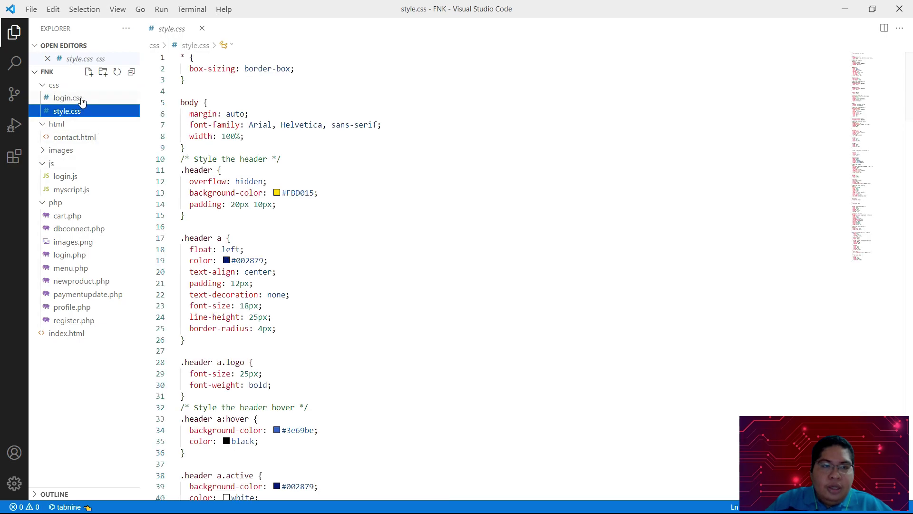
click(82, 101)
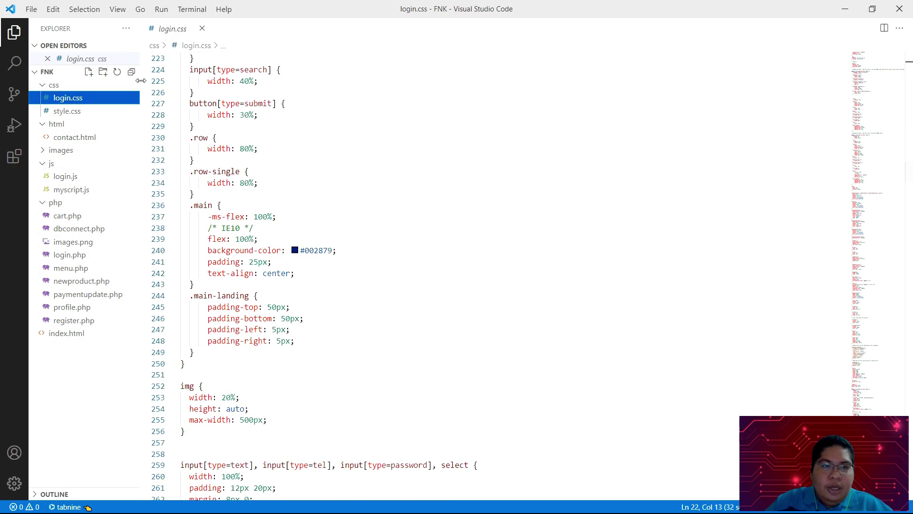
click(76, 111)
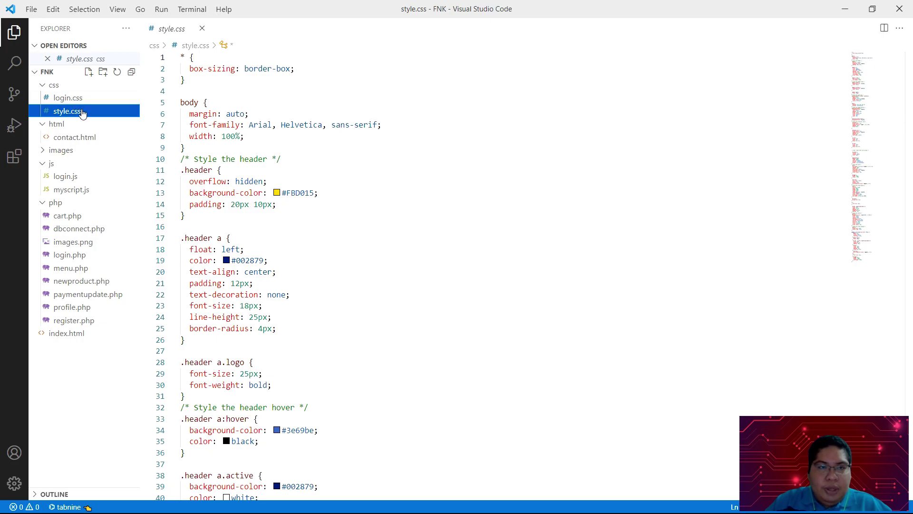
scroll(290, 247, down, 20)
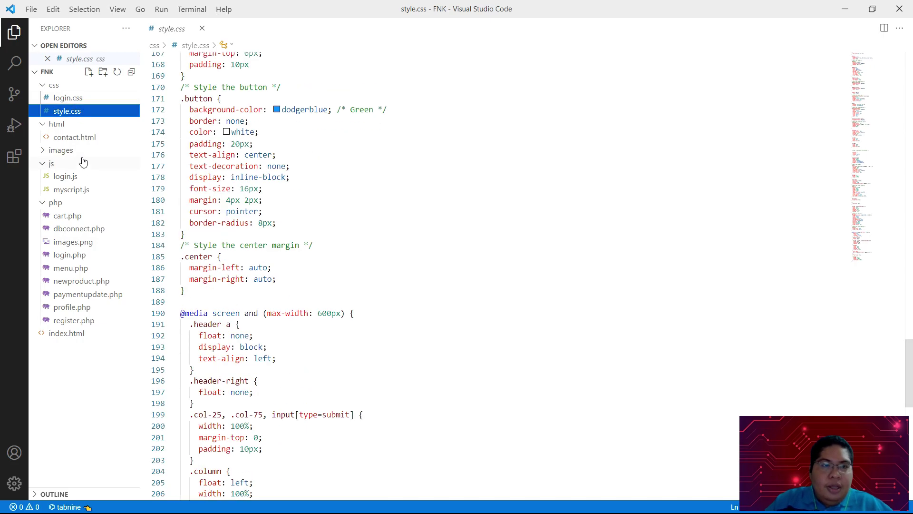
Review the login.js script in the js folder
click(65, 164)
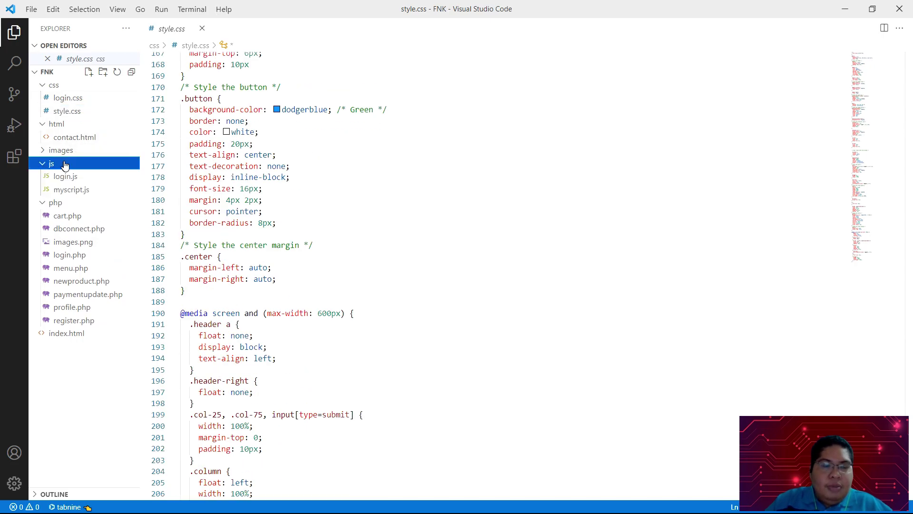
click(76, 177)
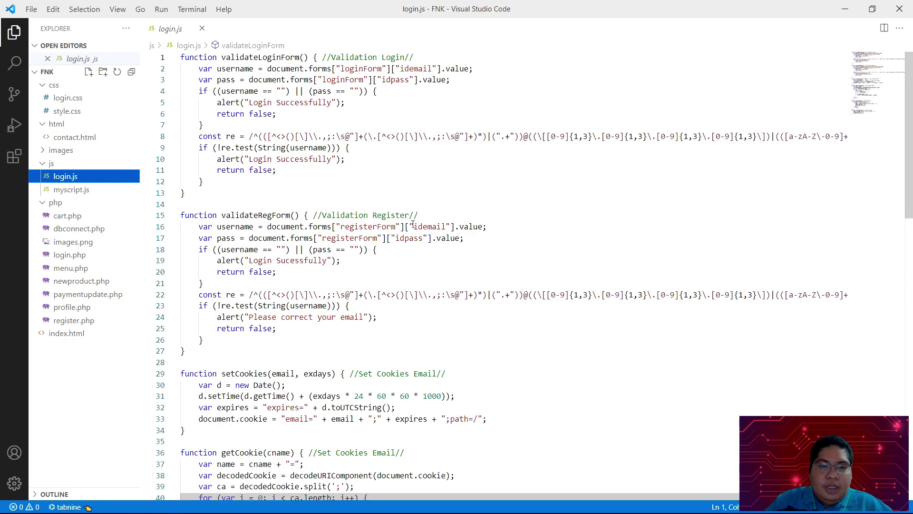
scroll(420, 223, down, 2)
scroll(421, 257, down, 1)
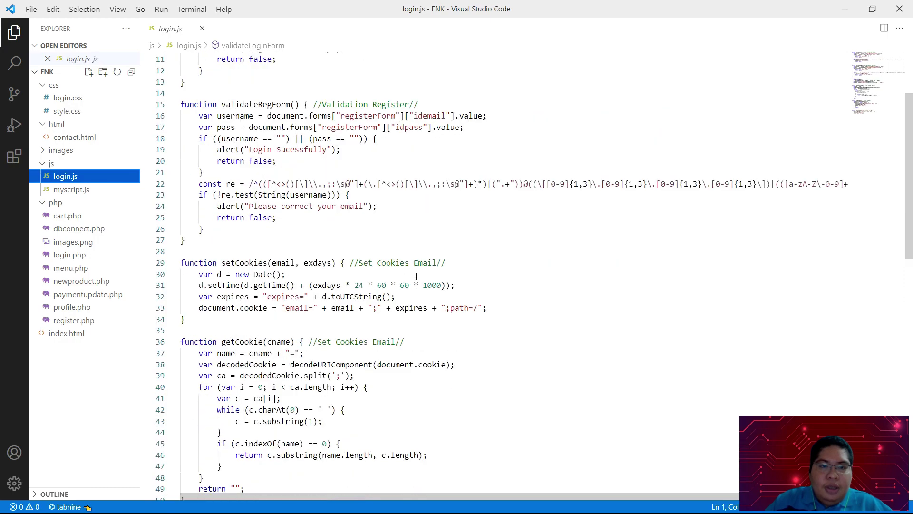
scroll(435, 270, down, 2)
scroll(376, 280, down, 3)
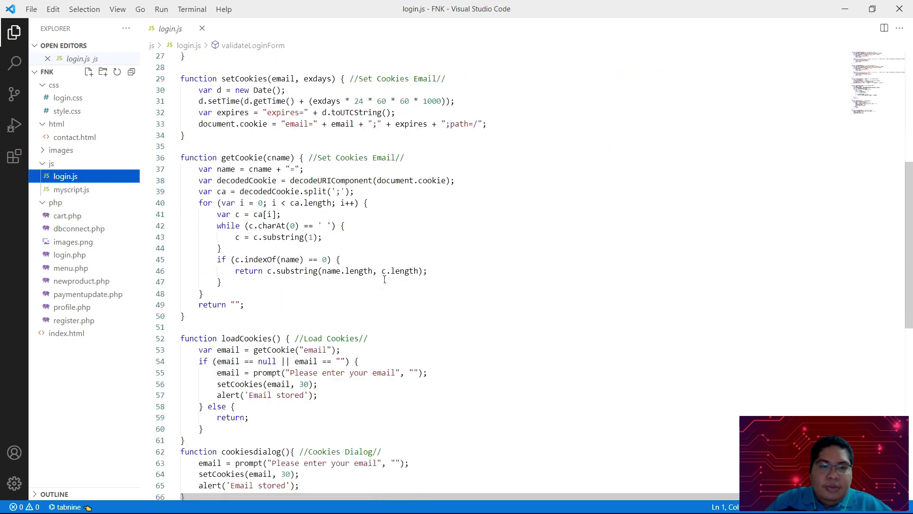
scroll(381, 280, down, 1)
scroll(322, 310, down, 2)
scroll(360, 302, down, 2)
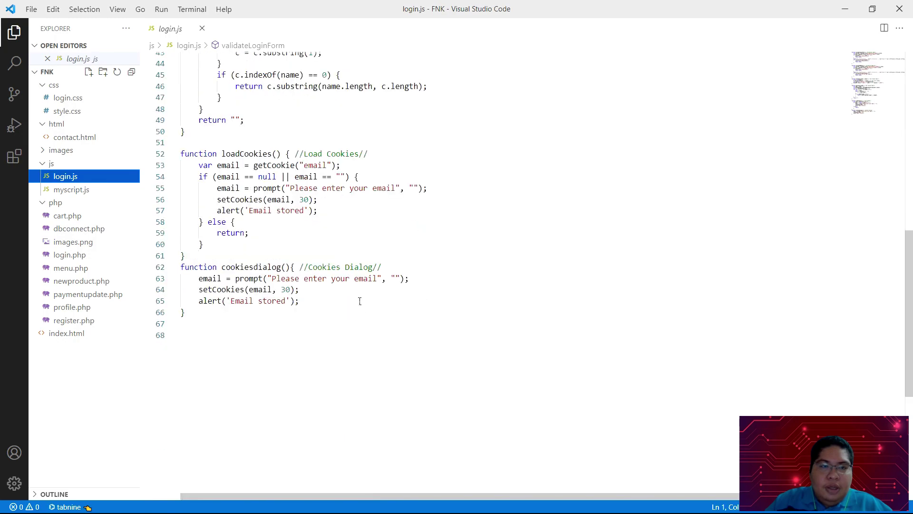
Review myscript.js down to its cartDialog and deleteDialog confirmation functions
click(71, 189)
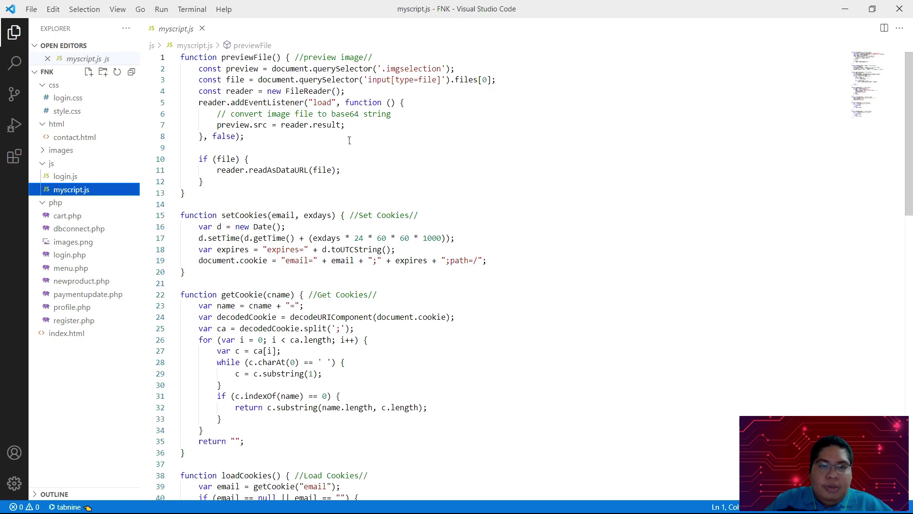
scroll(349, 140, down, 3)
scroll(357, 214, down, 10)
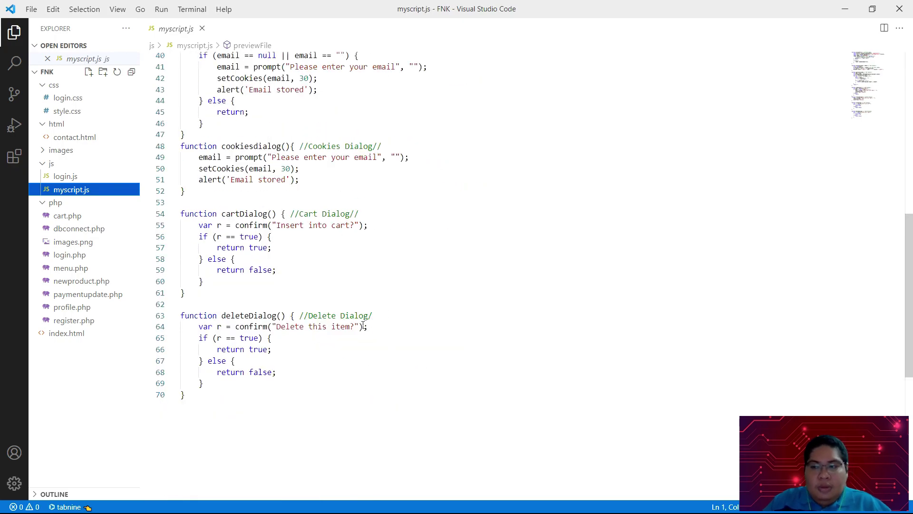
scroll(387, 257, down, 3)
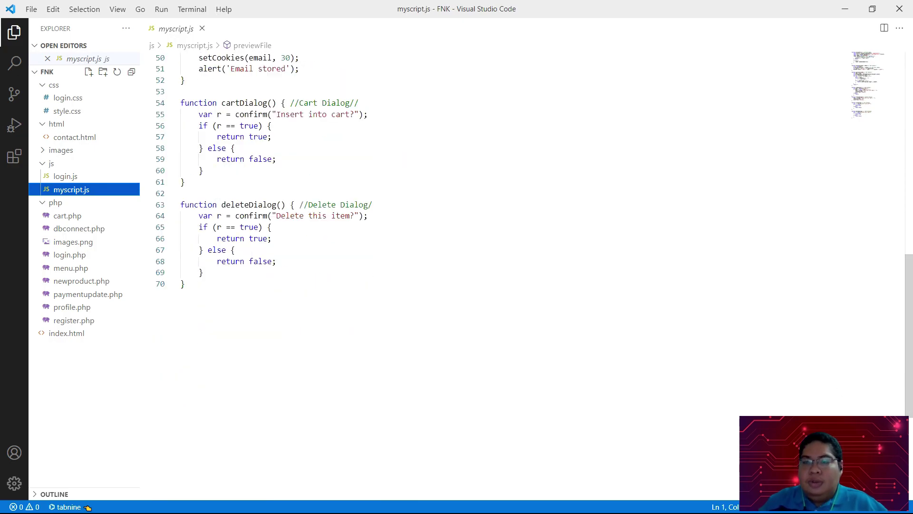